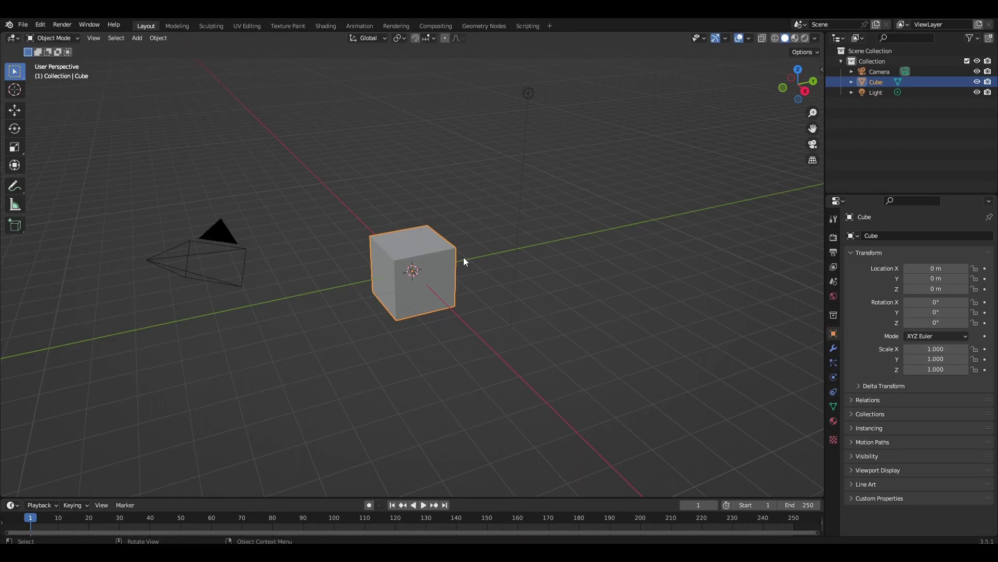
Select and delete the default cube, camera and light.
key("a")
key("Delete")
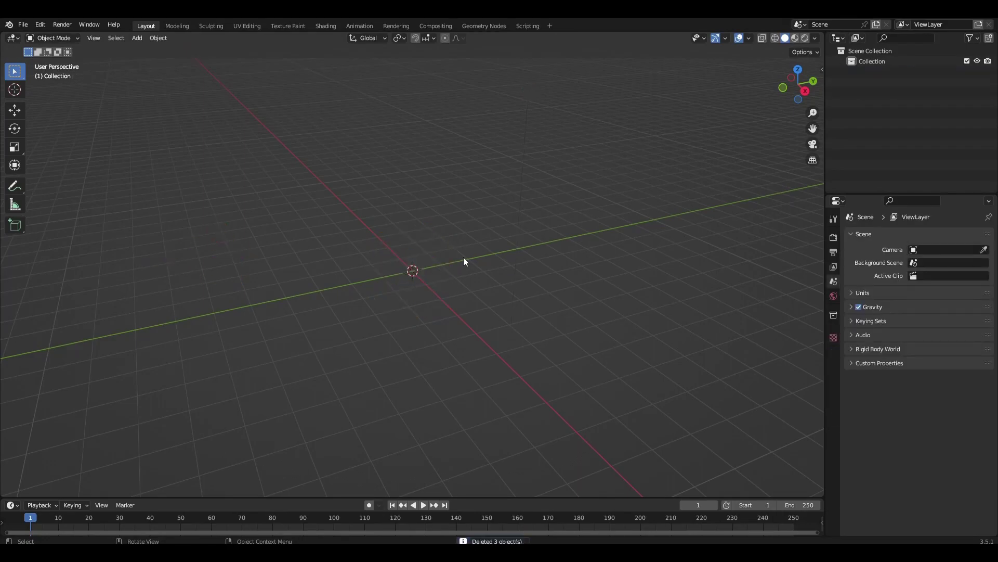
left_click(40, 24)
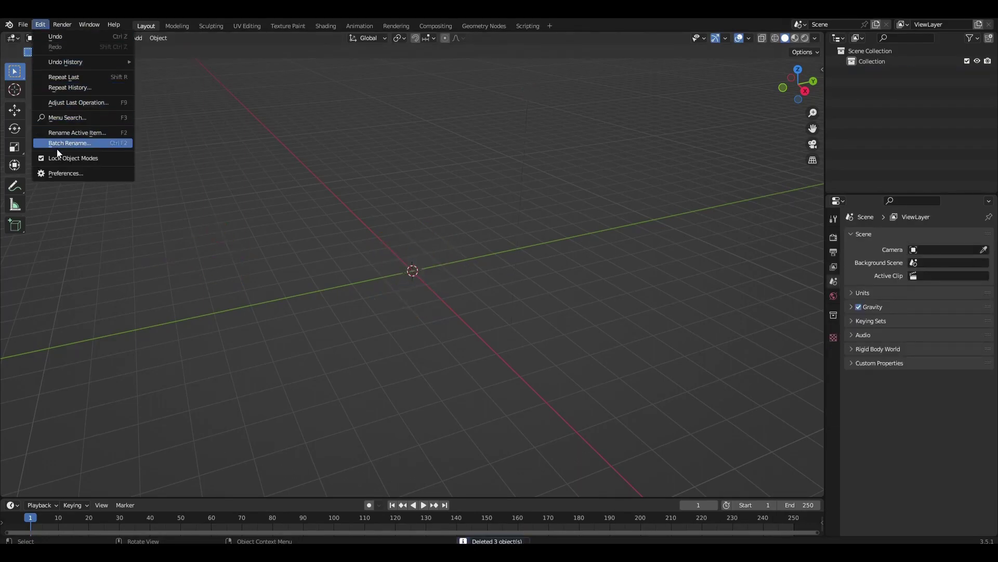
left_click(58, 173)
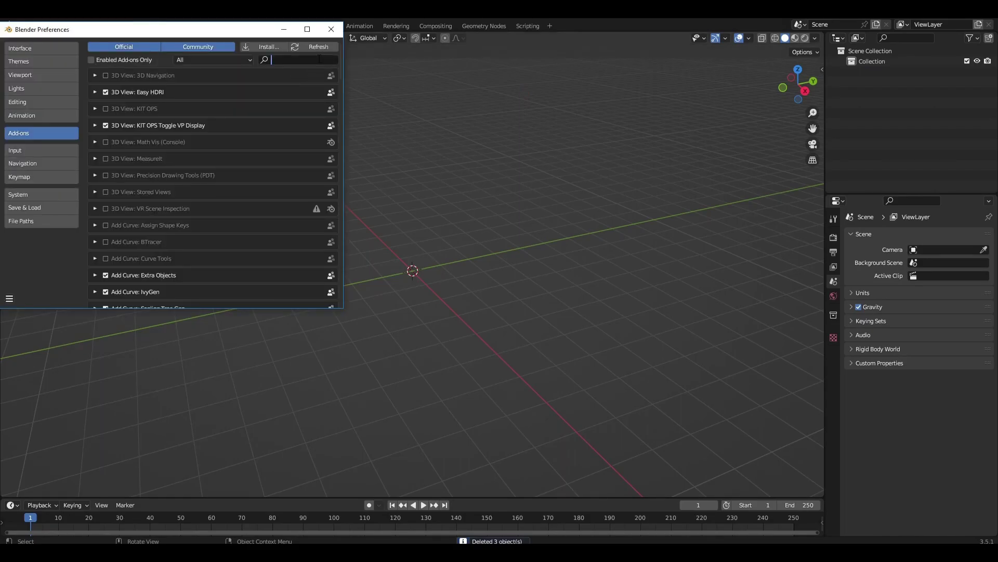
type("bool")
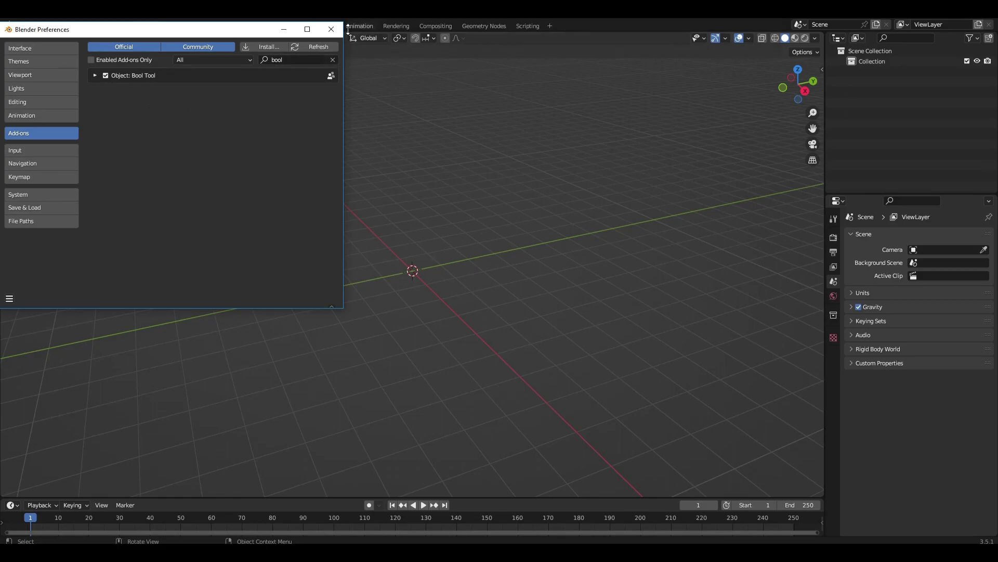
left_click(331, 28)
mouse_move(467, 196)
middle_mouse_down()
mouse_move(457, 224)
mouse_move(440, 223)
middle_mouse_up()
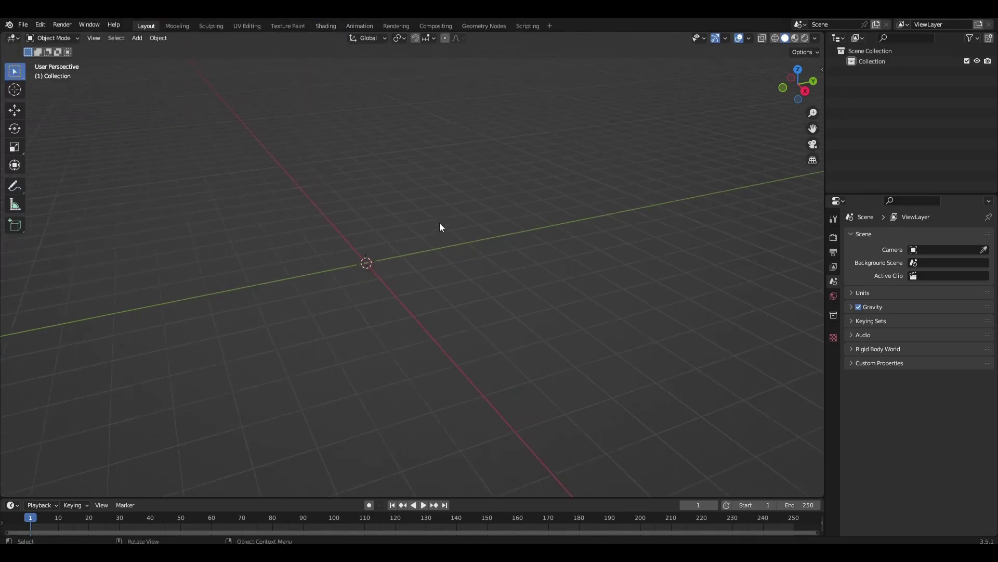
Add a cube and flatten its mesh along Y into a thin bar.
key("shift+a")
left_click(478, 234)
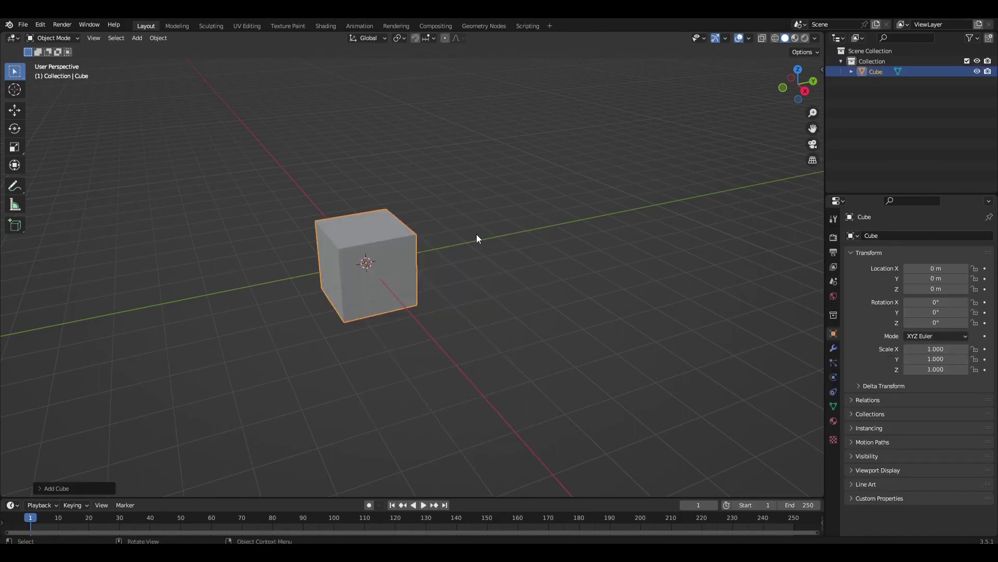
key("KP_7")
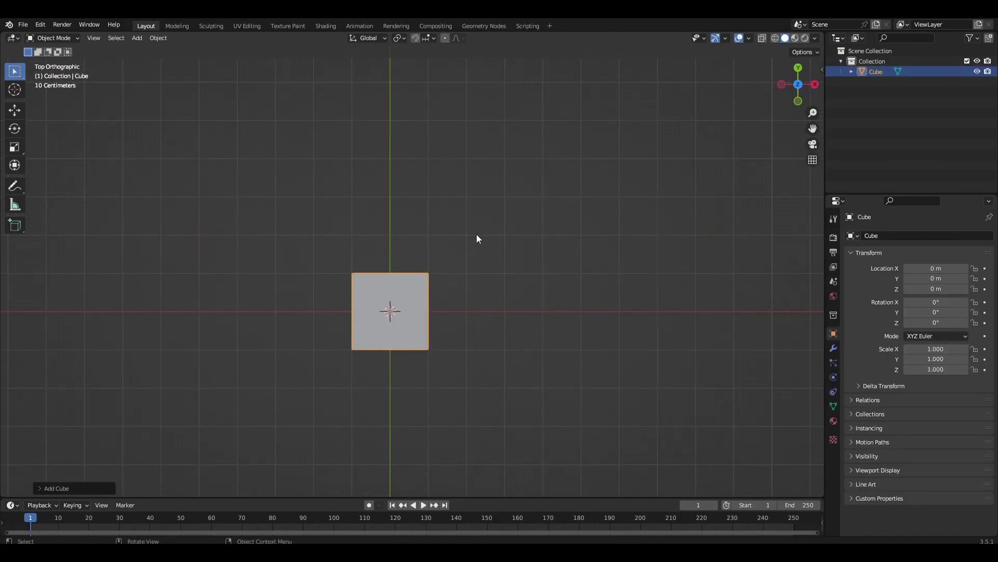
key("Tab")
scroll(499, 299, "up", 3)
scroll(558, 250, "up", 1)
key("s")
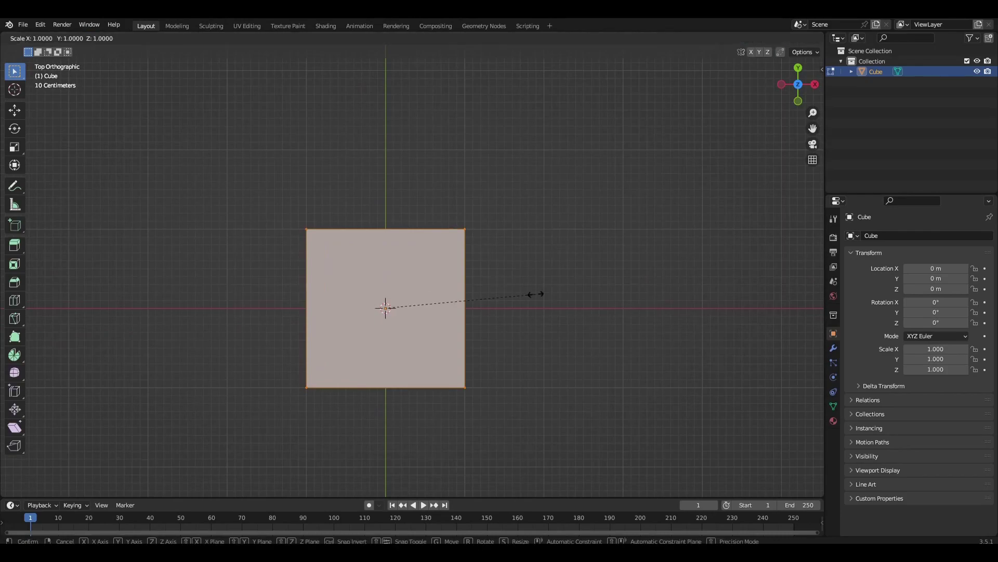
key("y")
left_click(393, 307)
scroll(392, 307, "up", 3)
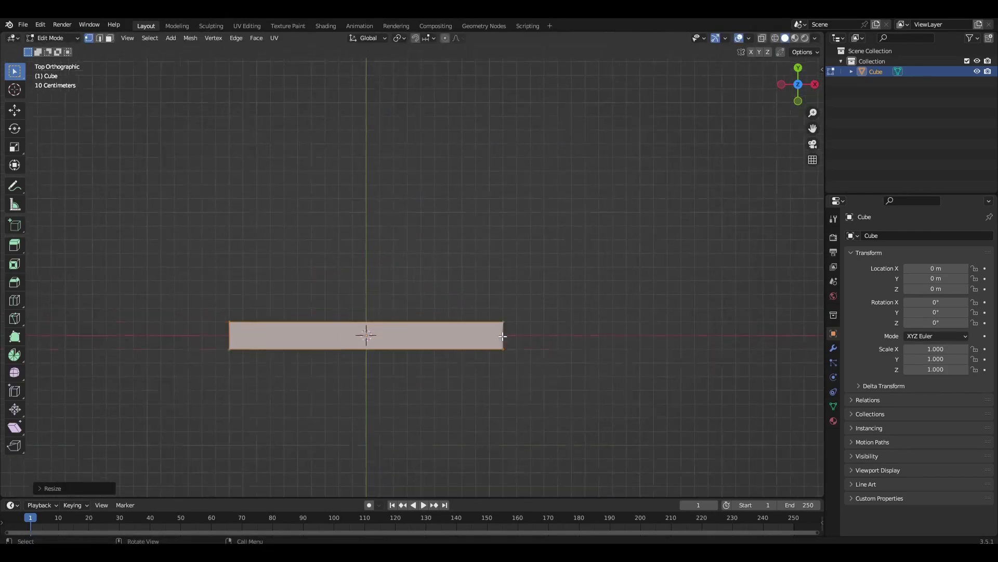
scroll(551, 245, "up", 3)
scroll(553, 226, "up", 3)
key("s")
key("y")
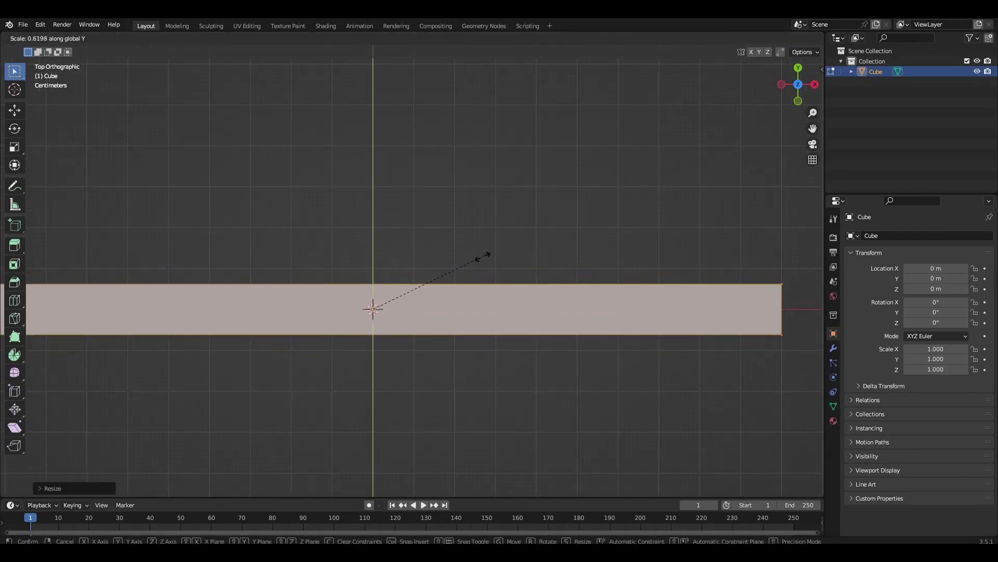
left_click(419, 293)
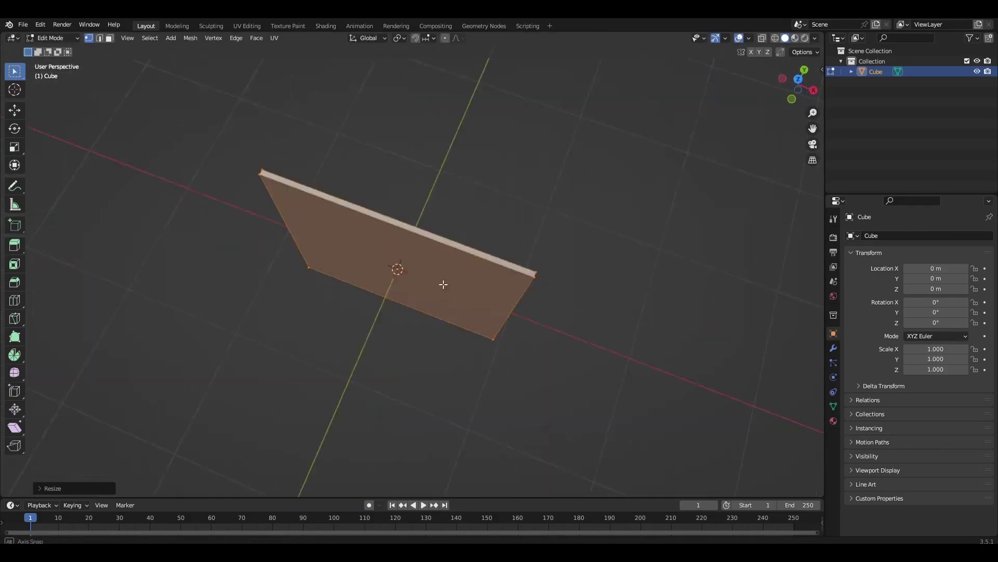
Enlarge the thin bar in X and Z into a tall square panel.
middle_click_drag(419, 292, 499, 243)
key("s")
key("shift+y")
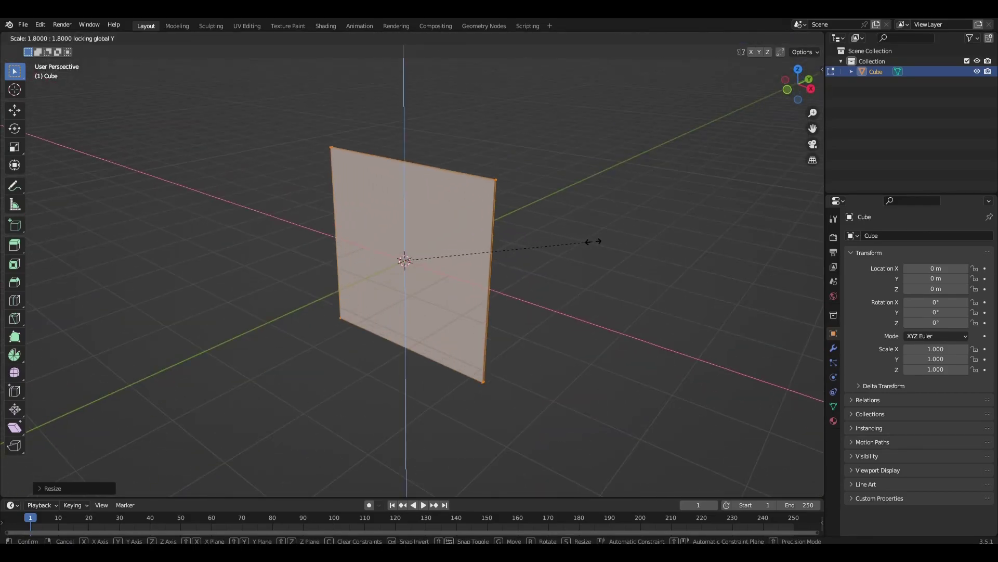
left_click(609, 242)
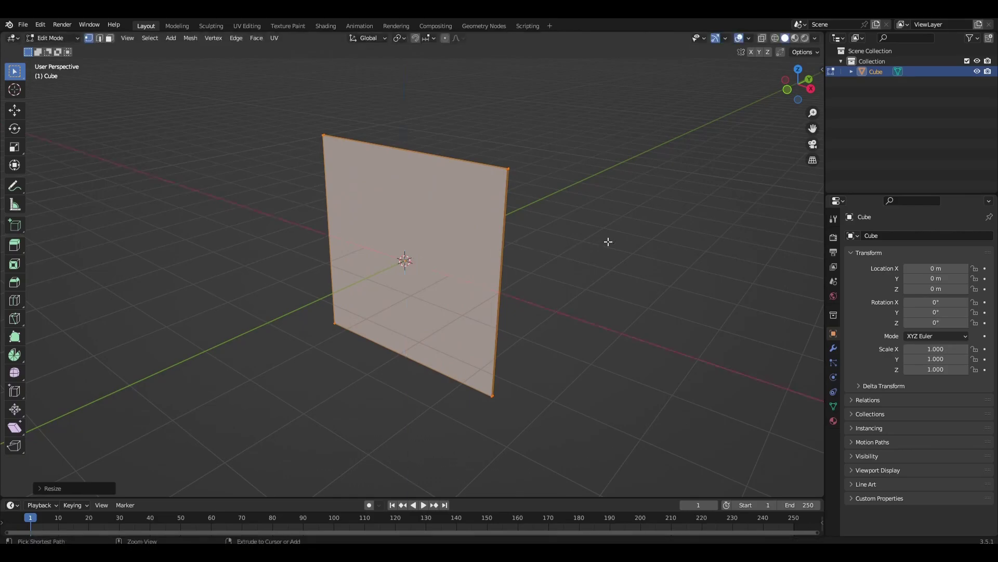
mouse_move(608, 241)
middle_mouse_down()
mouse_move(477, 249)
mouse_move(506, 258)
middle_mouse_up()
key("Tab")
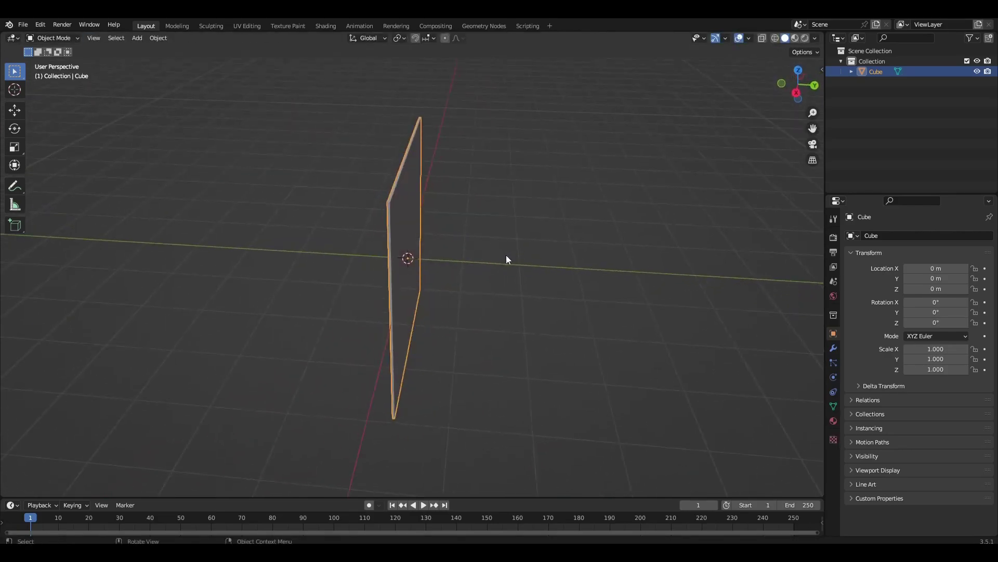
Move the panel 1.9 m along negative Y.
key("KP_7")
key("g")
key("y")
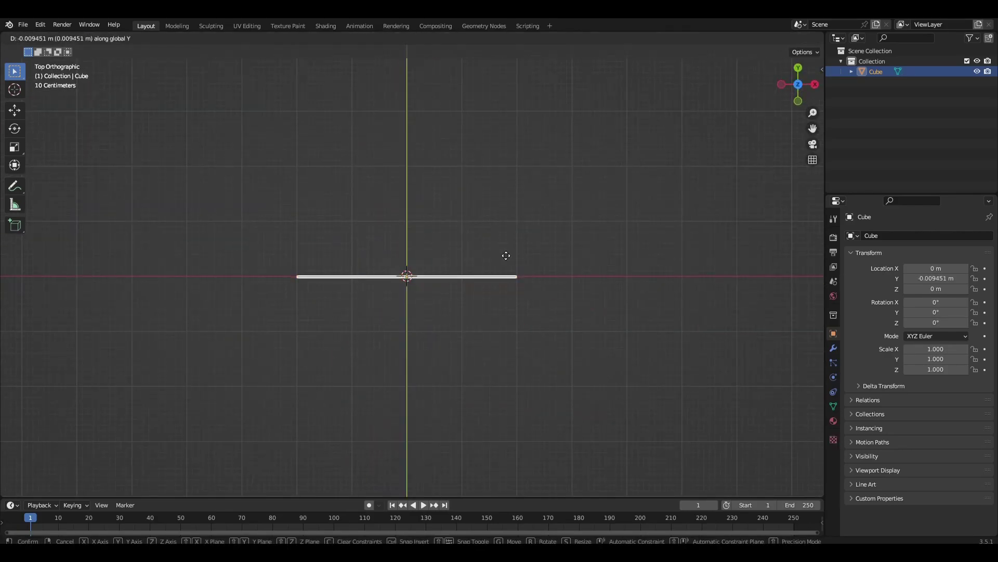
left_click(522, 369)
left_click(834, 348)
Add an Array modifier with Factor X 0, Factor Y 19.9 and Count 7.
left_click(880, 237)
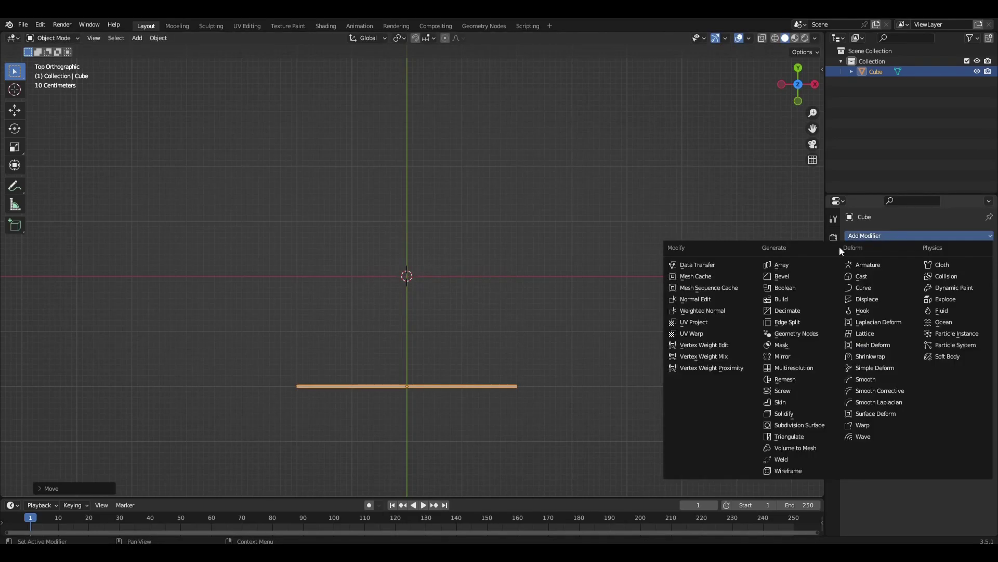
left_click(769, 265)
left_click(923, 322)
type("1")
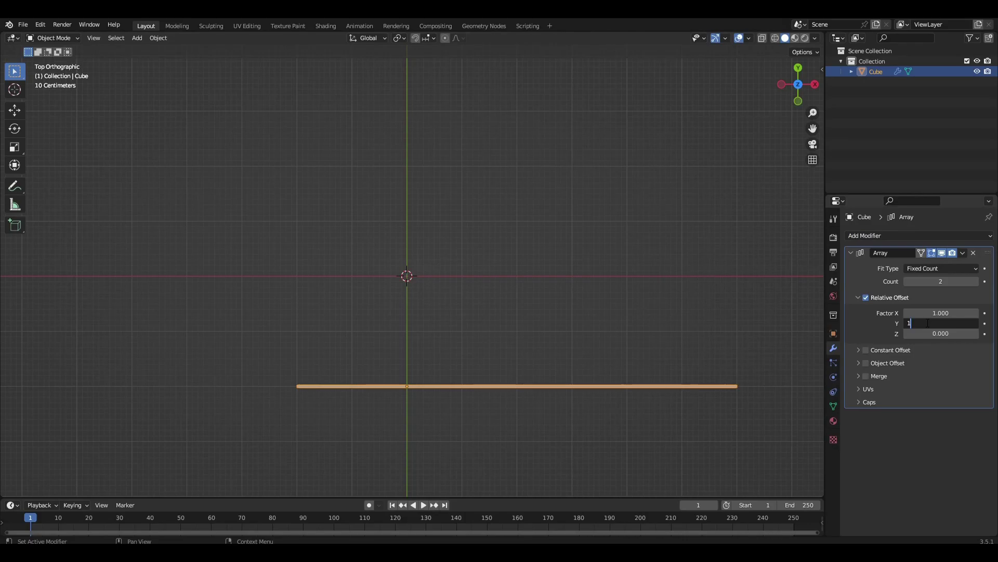
key("Return")
key("Return")
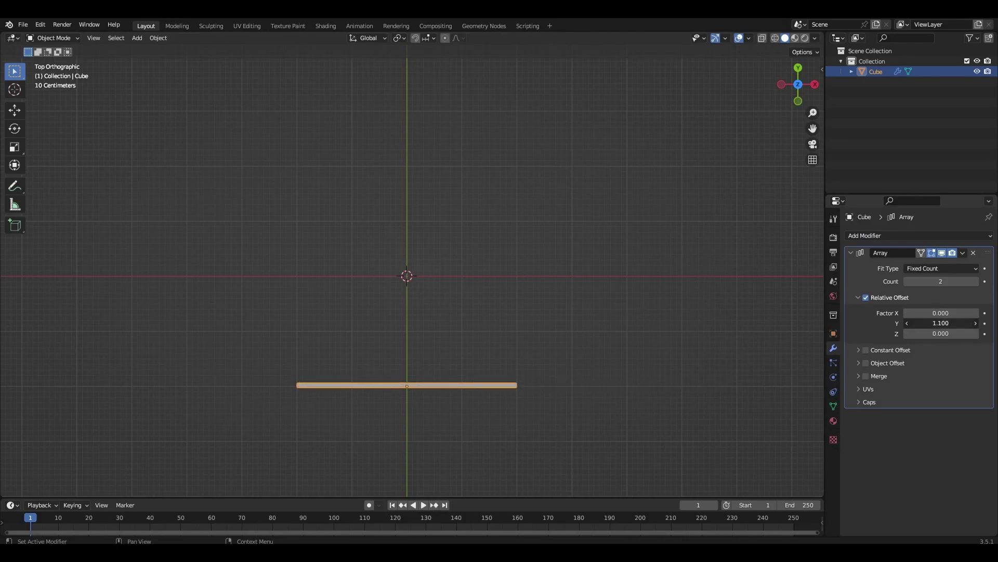
left_click_drag(936, 322, 980, 323)
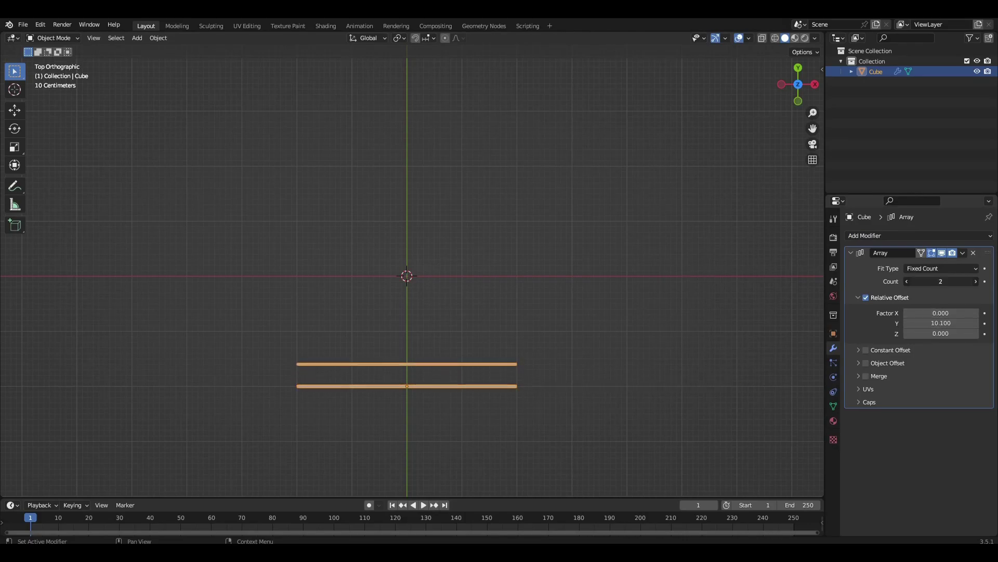
left_click(977, 282)
left_click(977, 282)
left_click(978, 282)
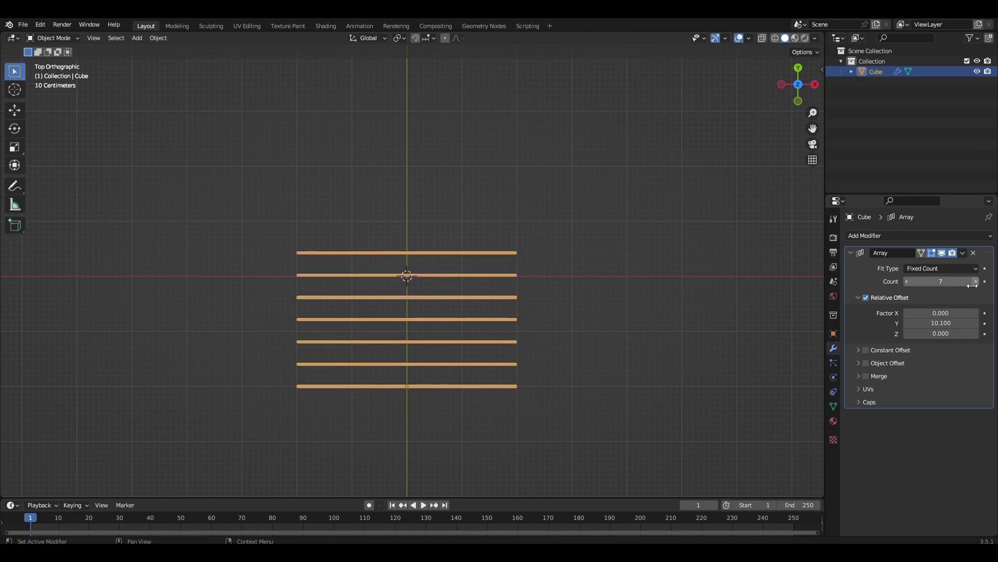
middle_click_drag(617, 422, 554, 296)
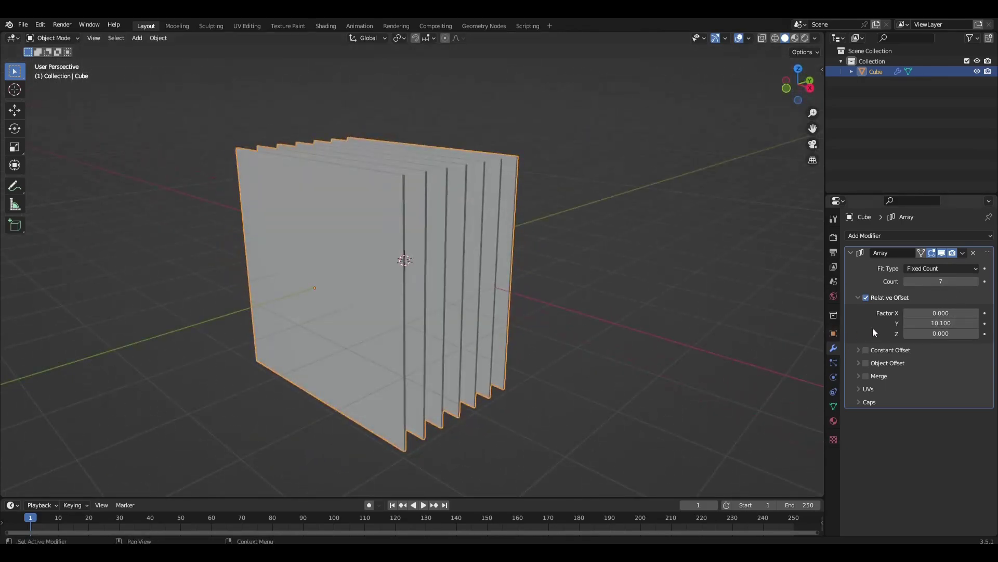
mouse_move(928, 323)
left_mouse_down()
mouse_move(976, 322)
mouse_move(944, 322)
left_mouse_up()
key("KP_3")
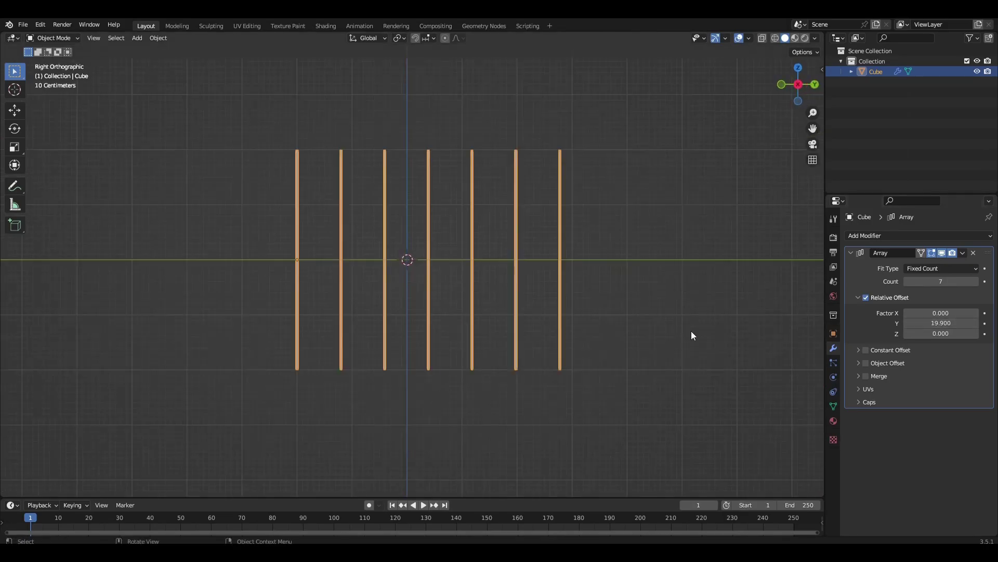
scroll(635, 318, "up", 1)
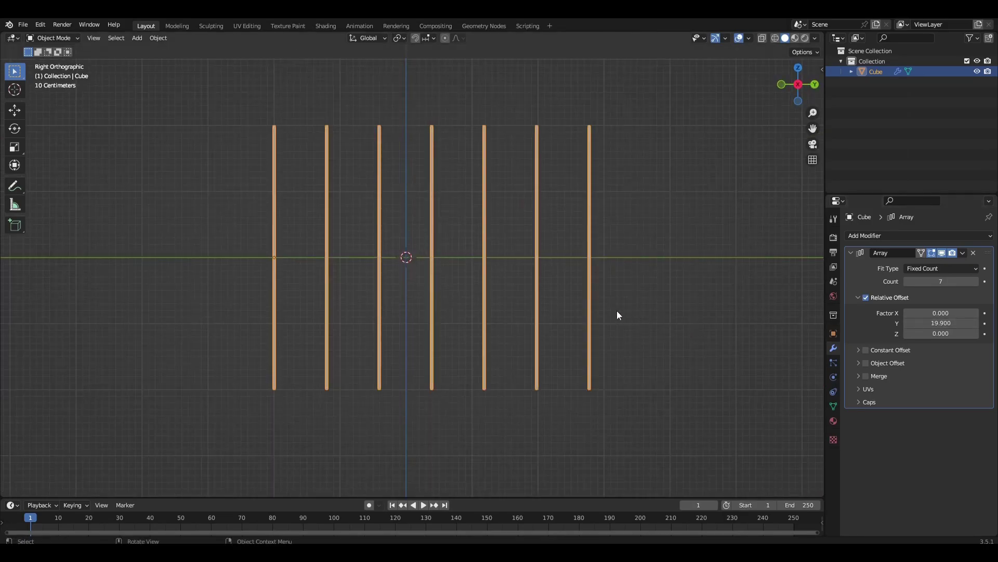
Move the row of panels along Y to centre it on the origin.
key("g")
key("y")
left_click(407, 337)
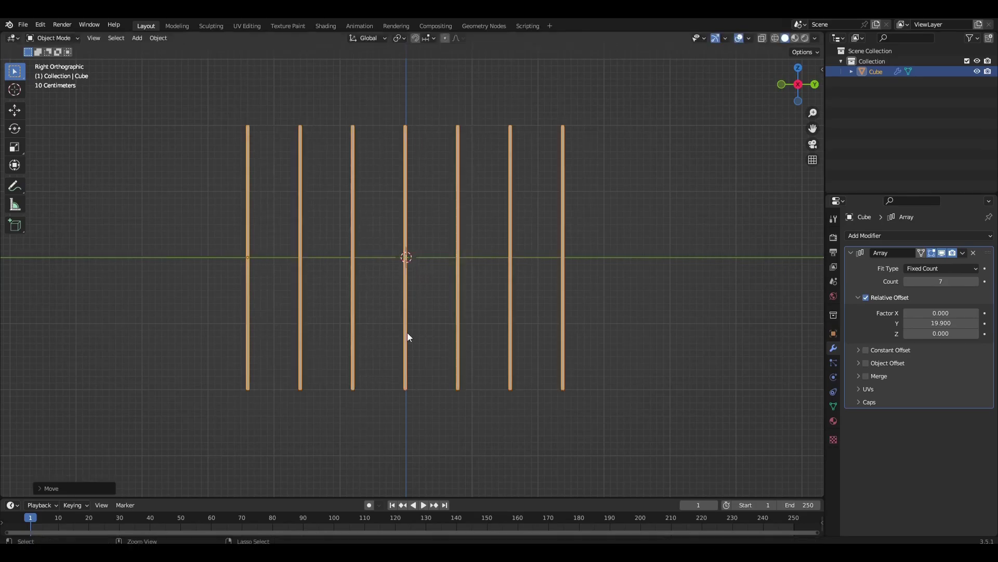
middle_click_drag(382, 378, 471, 395)
Enlarge each panel's mesh in X and Z to close the gaps.
key("Tab")
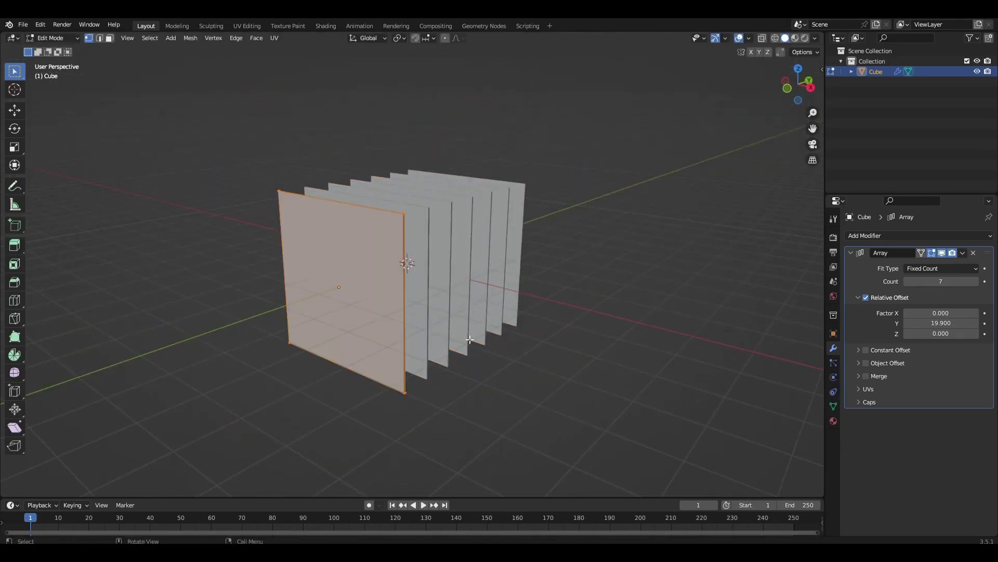
key("s")
key("shift+y")
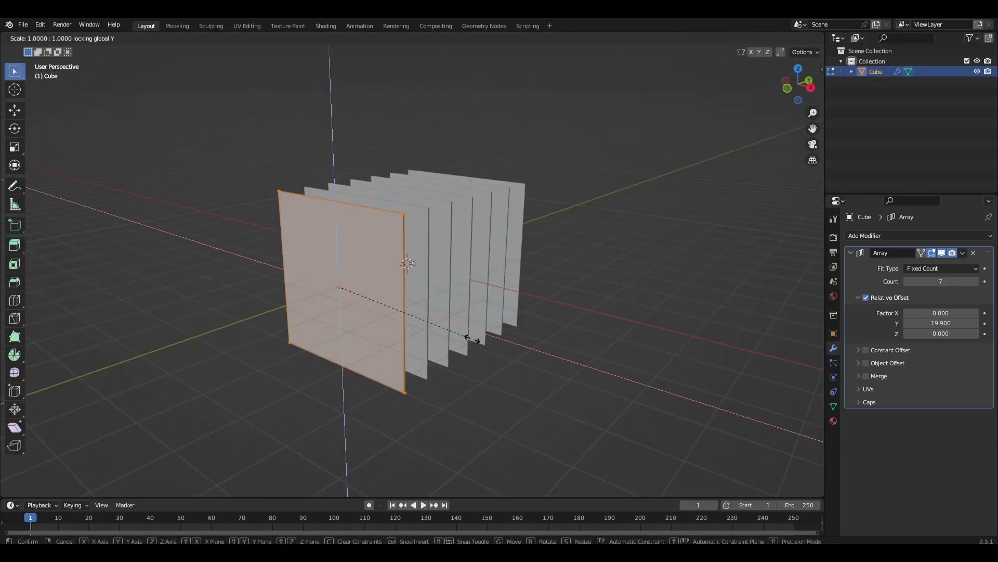
left_click(494, 331)
key("Tab")
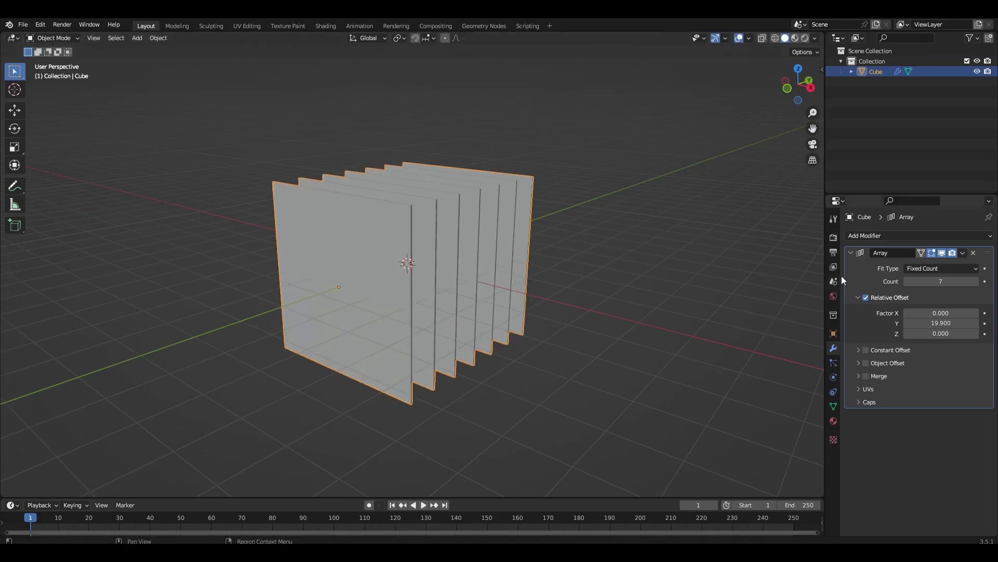
mouse_move(775, 292)
middle_mouse_down()
mouse_move(647, 303)
mouse_move(648, 290)
mouse_move(598, 277)
middle_mouse_up()
key("shift+a")
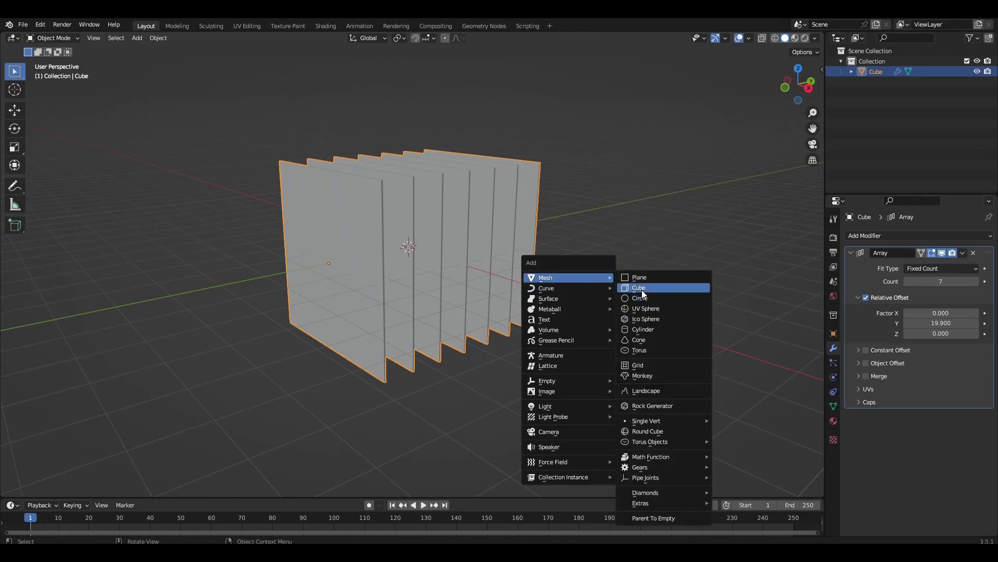
Add a cube and apply a level-5 Subdivision to it.
left_click(642, 289)
key("KP_3")
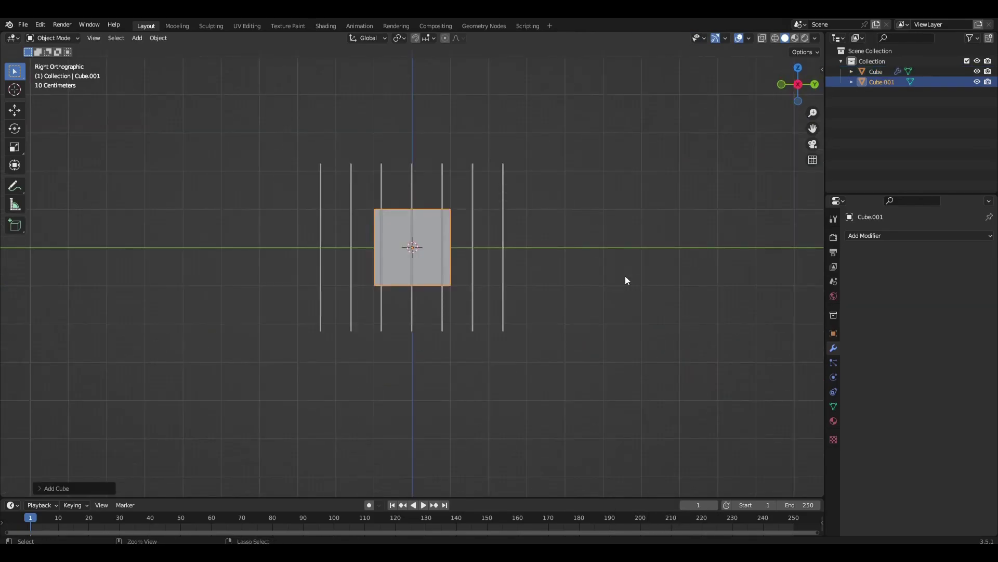
key("ctrl+5")
key("ctrl+a")
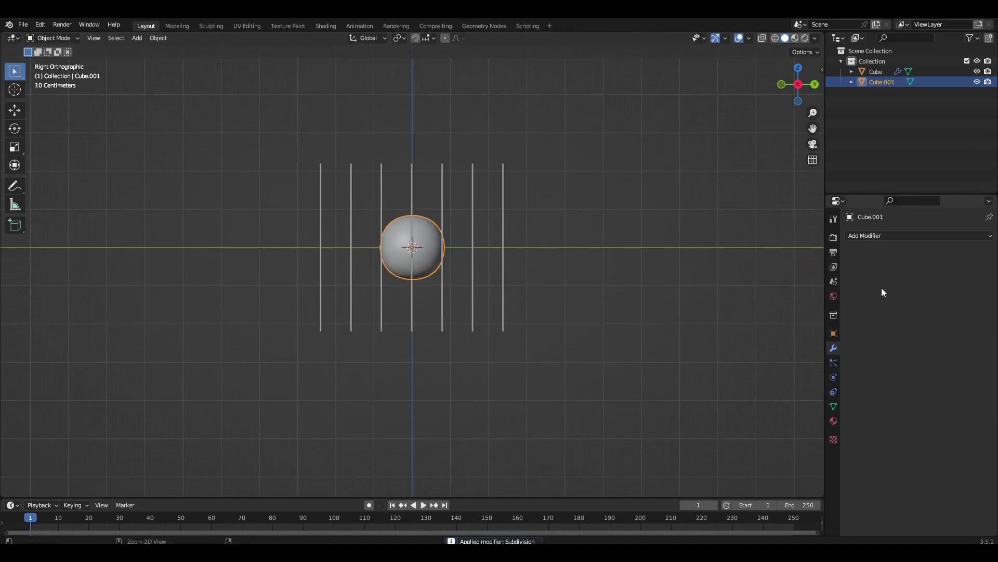
left_click(874, 236)
Apply a Cast modifier to round it into a sphere, then scale it by 3.
left_click(852, 277)
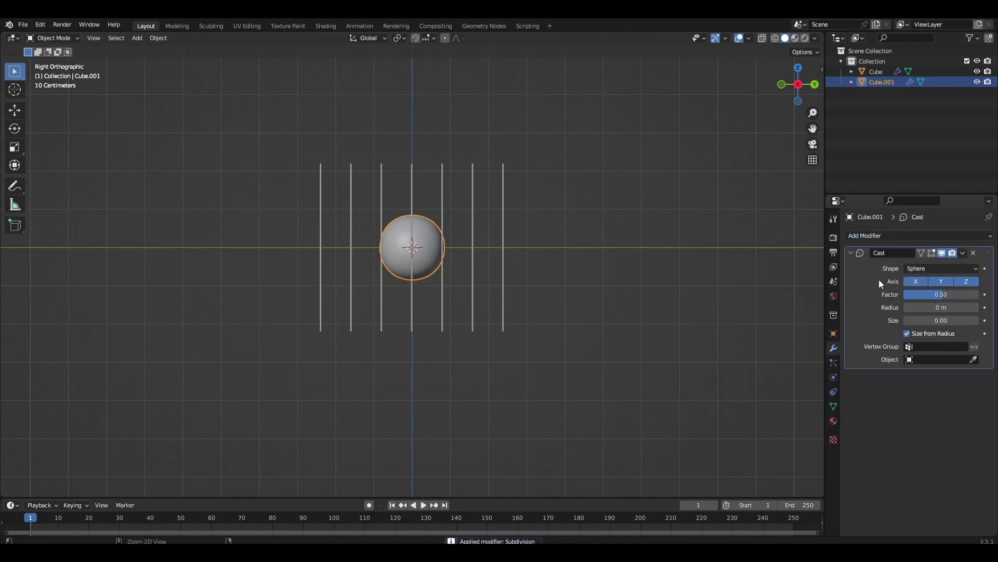
key("ctrl+a")
key("s")
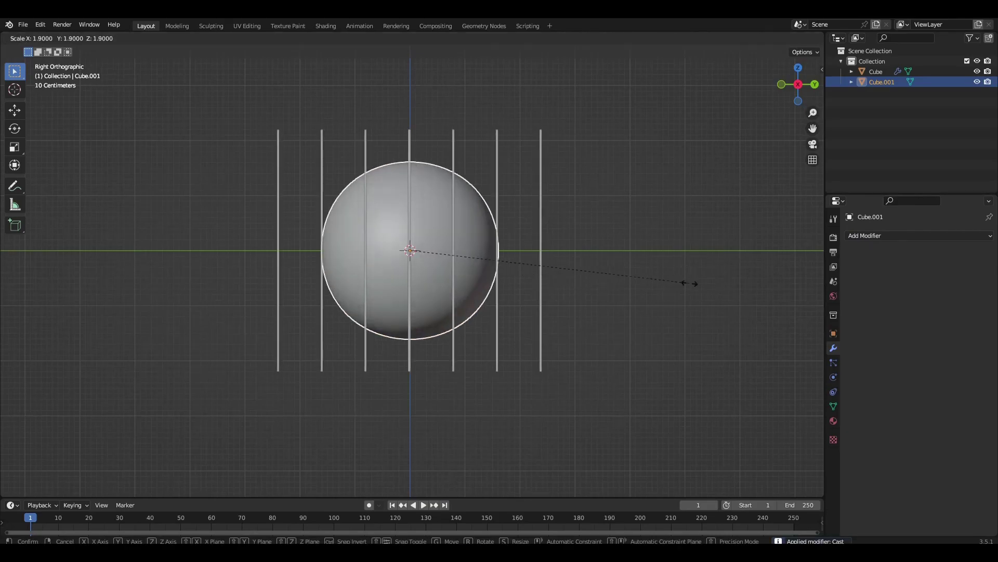
left_click(39, 302)
Scale the plate array's mesh by 1.3 in X and Z to enclose the sphere.
left_click(275, 174)
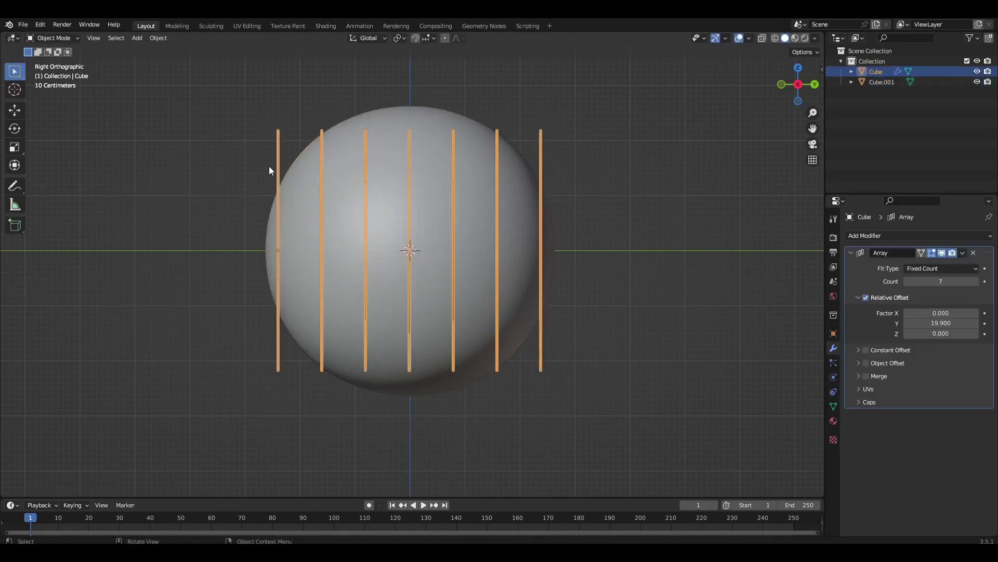
middle_click_drag(269, 167, 322, 207)
key("Tab")
key("s")
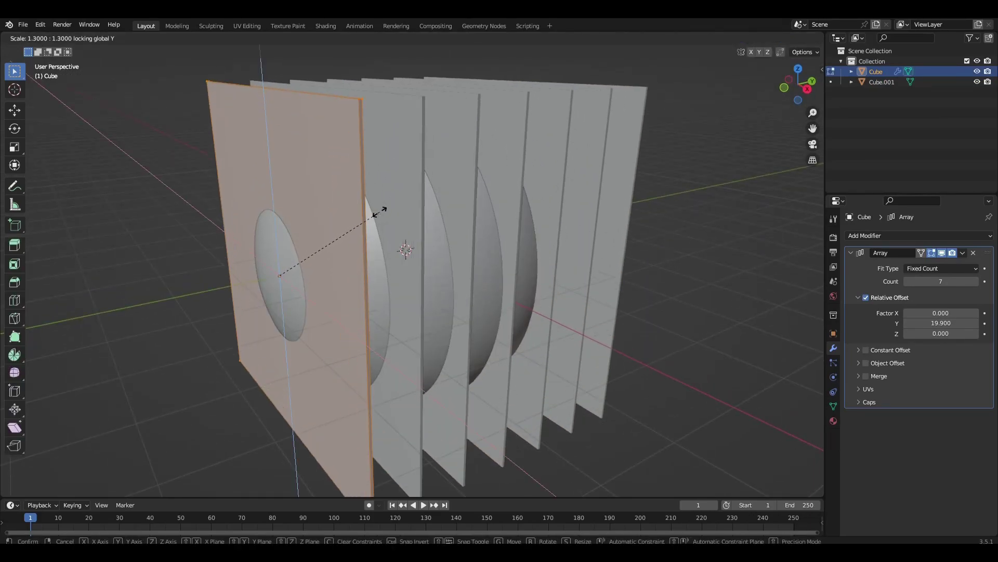
left_click(383, 210)
middle_click_drag(490, 229, 516, 232)
scroll(515, 232, "down", 4)
key("Tab")
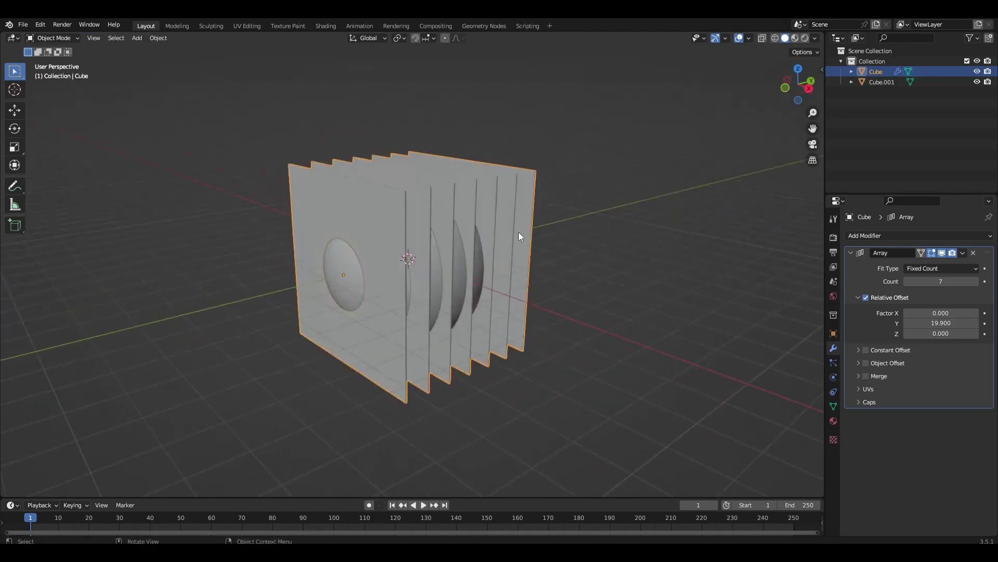
mouse_move(539, 228)
middle_mouse_down()
mouse_move(524, 263)
mouse_move(508, 241)
mouse_move(479, 240)
mouse_move(513, 231)
mouse_move(485, 235)
middle_mouse_up()
scroll(524, 261, "up", 2)
left_click(439, 263)
Shade the big sphere smooth.
right_click(439, 263)
left_click(440, 258)
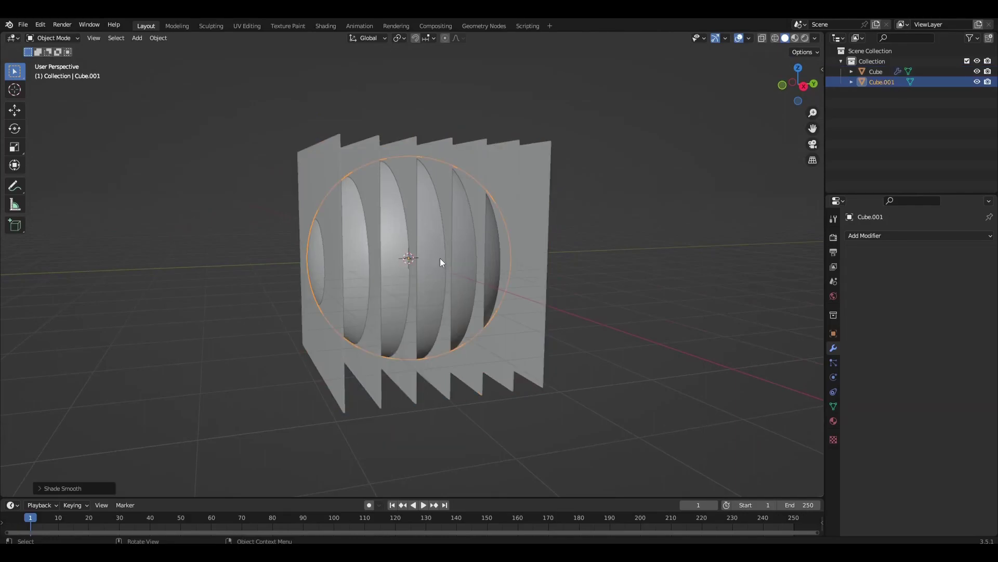
key("KP_3")
middle_click_drag(440, 257, 540, 260)
Subtract the sphere from the plates with Bool Tool Difference and apply the modifiers.
left_click(530, 250)
left_click(483, 249)
left_click(539, 246, "shift")
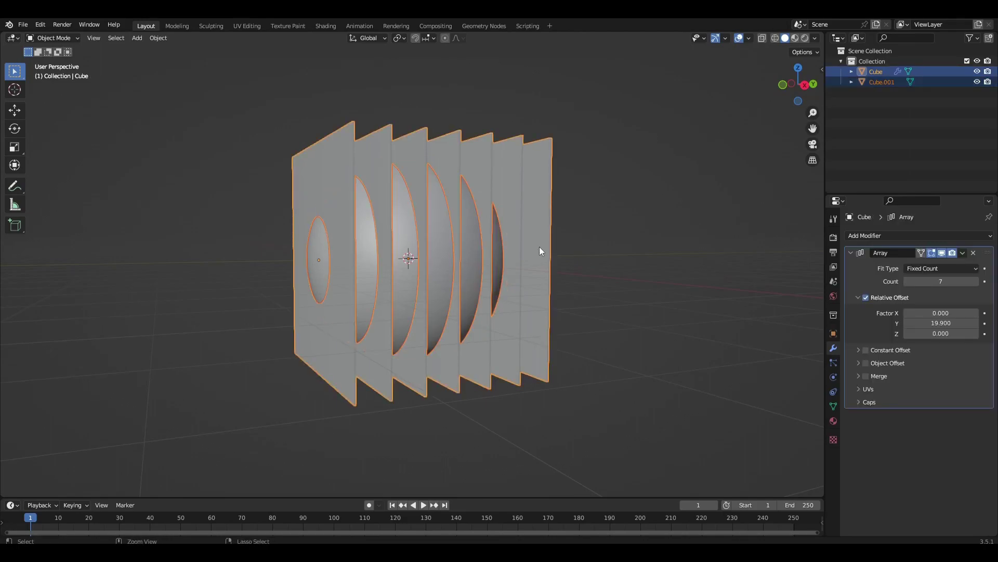
key("ctrl+KP_Subtract")
mouse_move(539, 247)
middle_mouse_down()
mouse_move(633, 249)
mouse_move(598, 258)
mouse_move(710, 282)
middle_mouse_up()
left_click(639, 247)
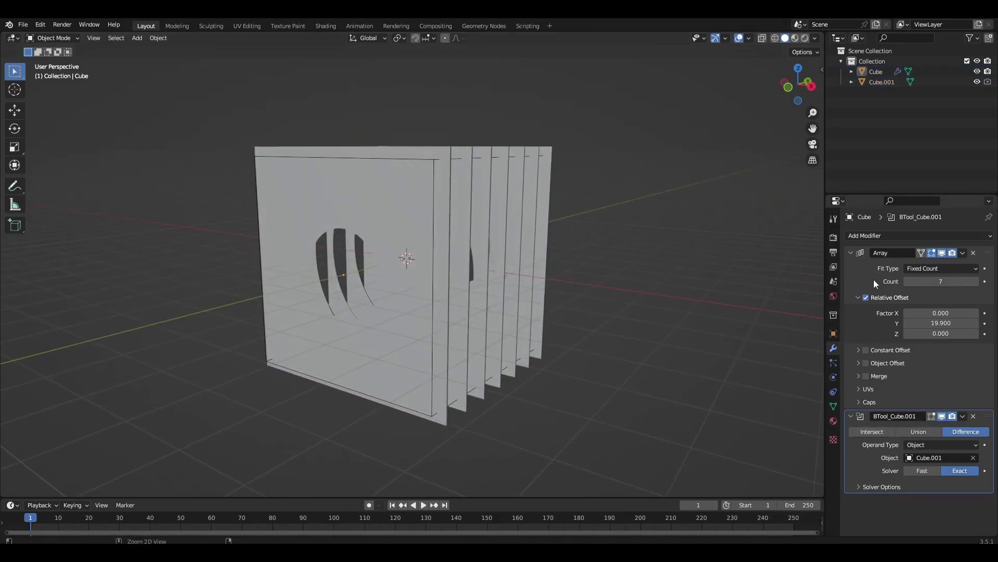
key("ctrl+a")
key("ctrl+a")
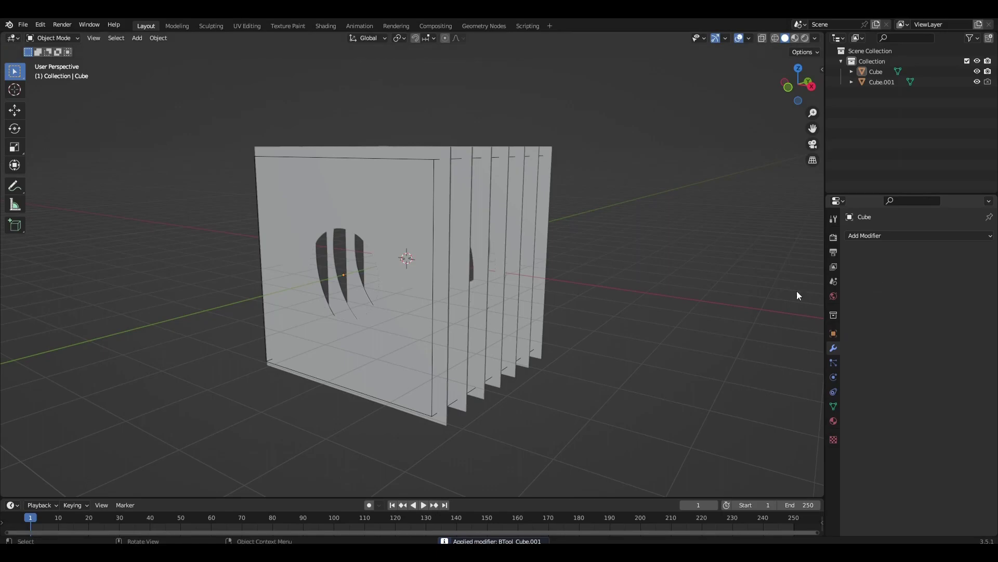
left_click(433, 166)
Delete the cutting sphere and view the cut plates from the side.
key("Delete")
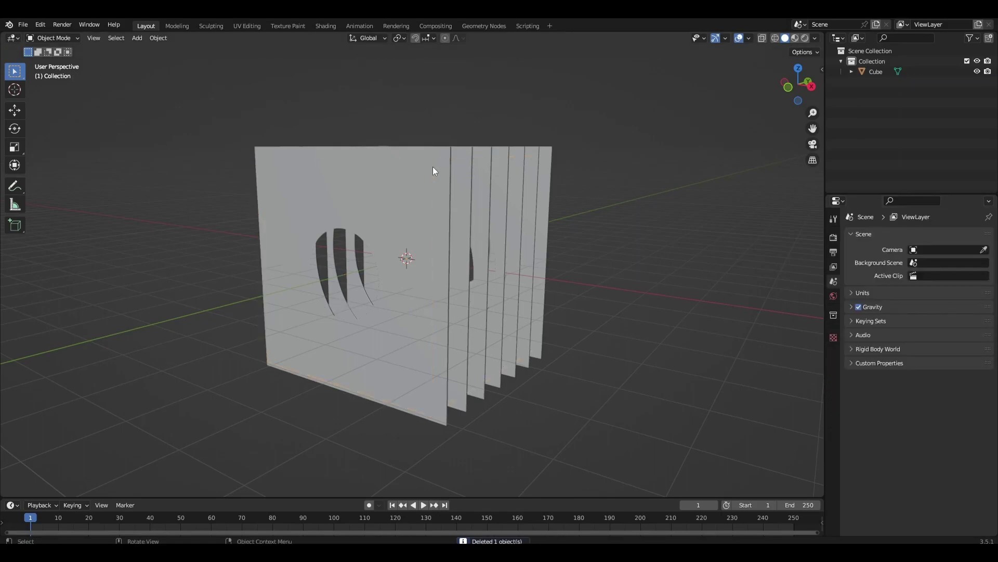
middle_click_drag(500, 209, 453, 201)
key("KP_3")
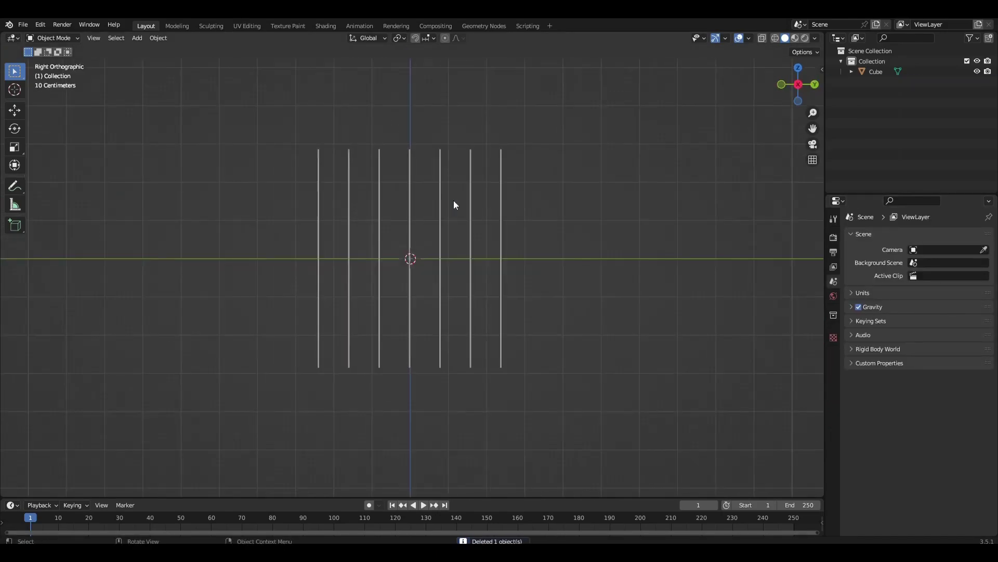
Add a cube and make it a sphere with applied level-2 Subdivision and Cast modifiers.
key("shift+a")
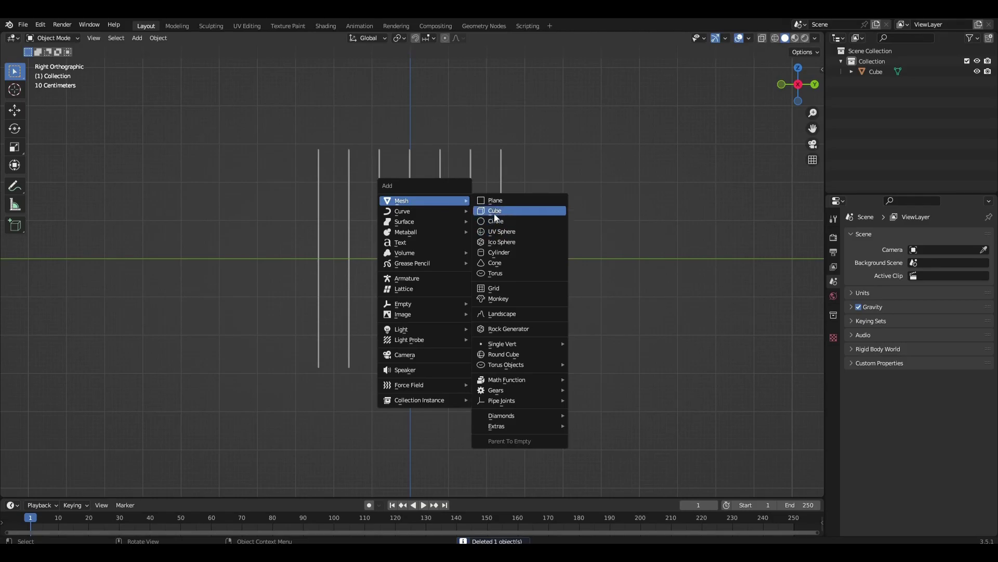
left_click(495, 211)
key("ctrl+2")
left_click(501, 211)
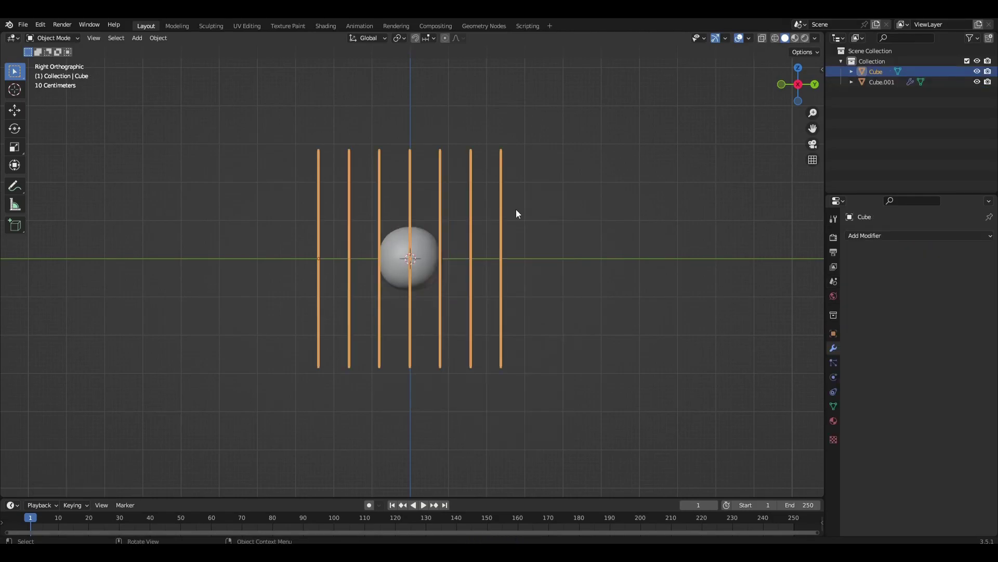
left_click(405, 248)
key("ctrl+a")
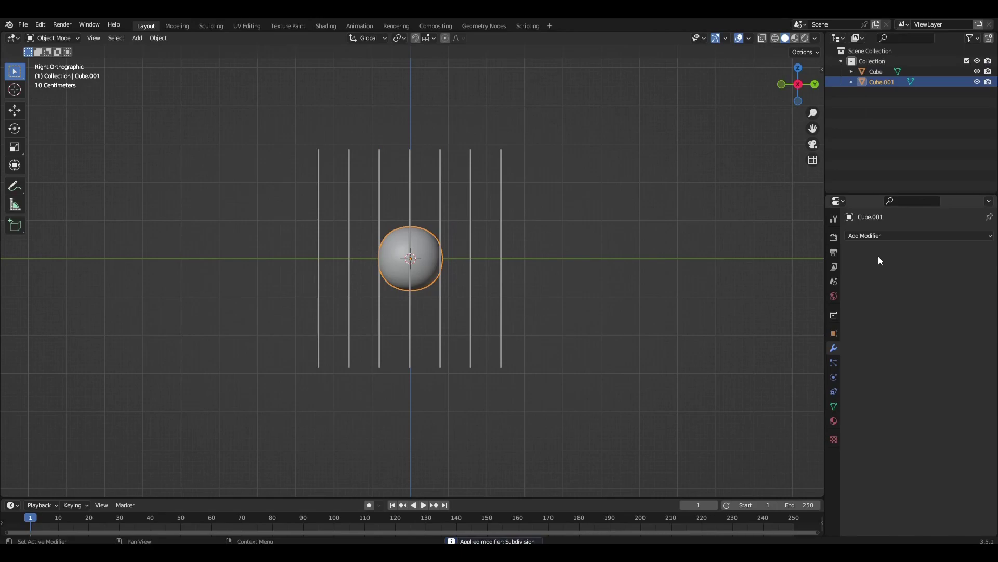
left_click(878, 234)
left_click(882, 278)
key("ctrl+a")
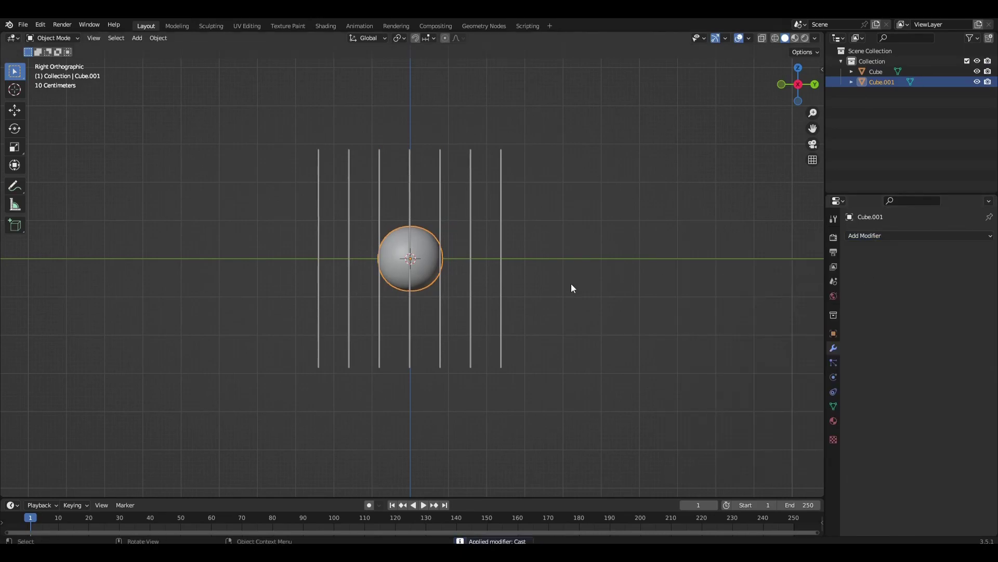
key("s")
Rescale the new sphere several times until it sits just inside the cutouts at 0.8.
left_click(141, 289)
mouse_move(141, 289)
middle_mouse_down()
mouse_move(224, 303)
mouse_move(502, 306)
middle_mouse_up()
key("s")
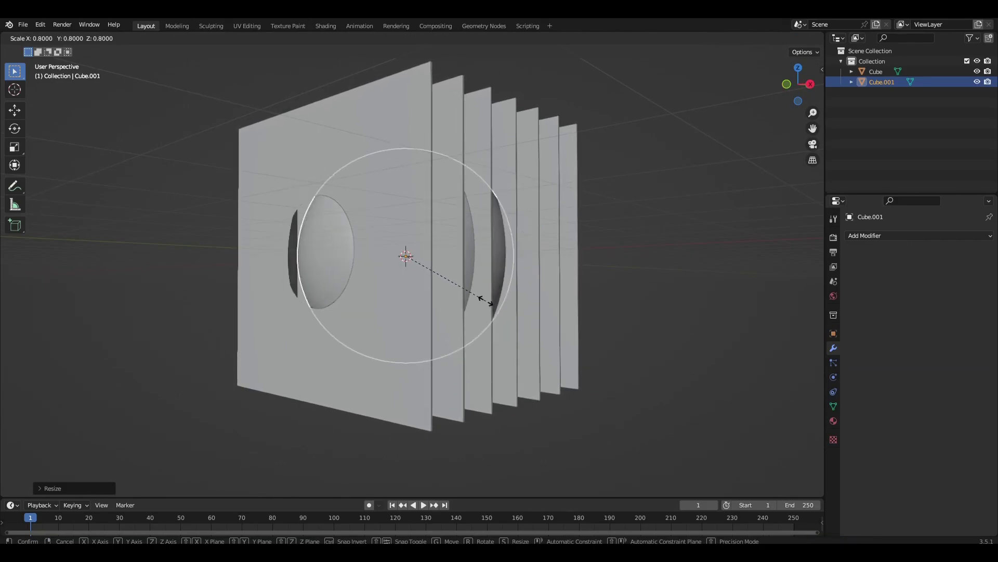
left_click(485, 299)
middle_click_drag(484, 301, 617, 326)
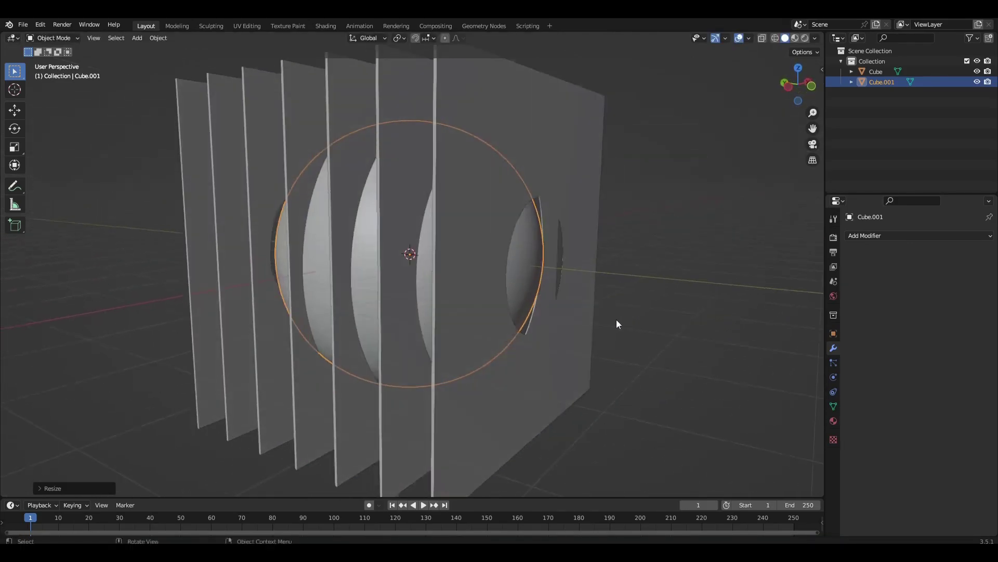
key("s")
left_click(629, 320)
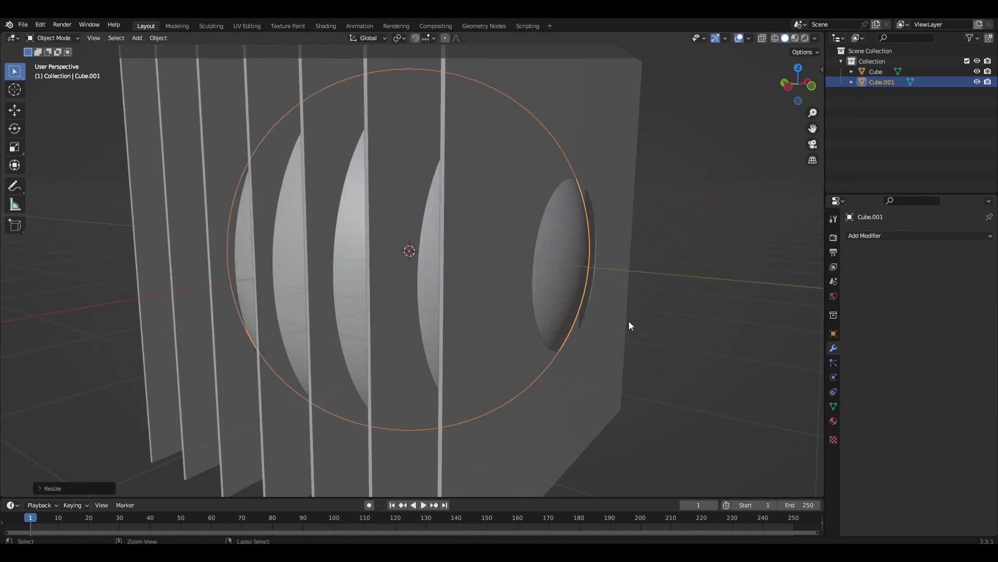
mouse_move(629, 320)
middle_mouse_down()
mouse_move(664, 314)
mouse_move(466, 306)
mouse_move(490, 299)
middle_mouse_up()
Shade the inner sphere smooth.
left_click(666, 316)
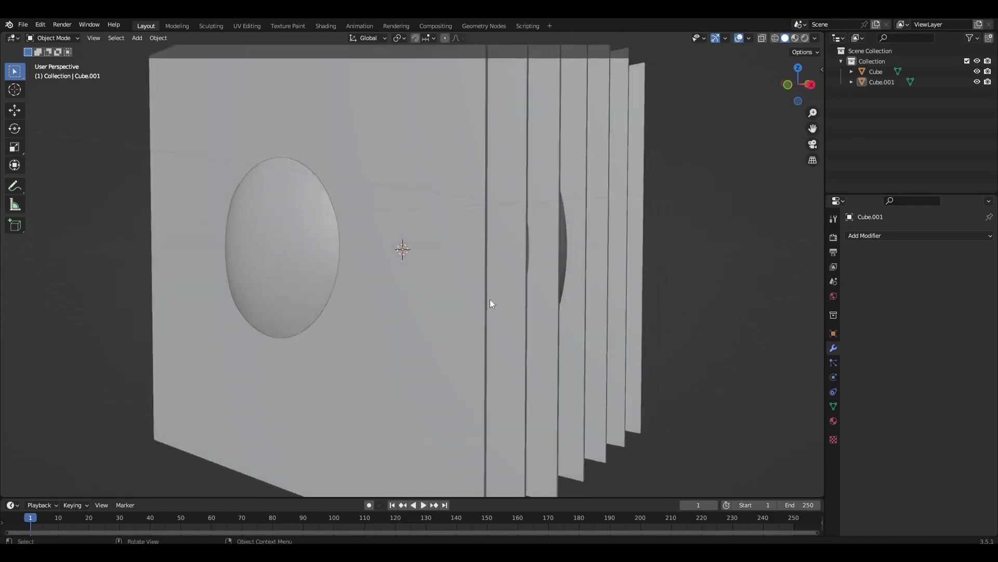
left_click(323, 270)
mouse_move(323, 269)
middle_mouse_down()
mouse_move(253, 304)
mouse_move(333, 269)
mouse_move(432, 300)
middle_mouse_up()
right_click(333, 269)
left_click(333, 268)
left_click(614, 298)
mouse_move(614, 298)
middle_mouse_down()
mouse_move(642, 292)
mouse_move(624, 294)
mouse_move(614, 312)
mouse_move(784, 293)
middle_mouse_up()
Set the world colour to black and render with Cycles on GPU Compute.
left_click(833, 295)
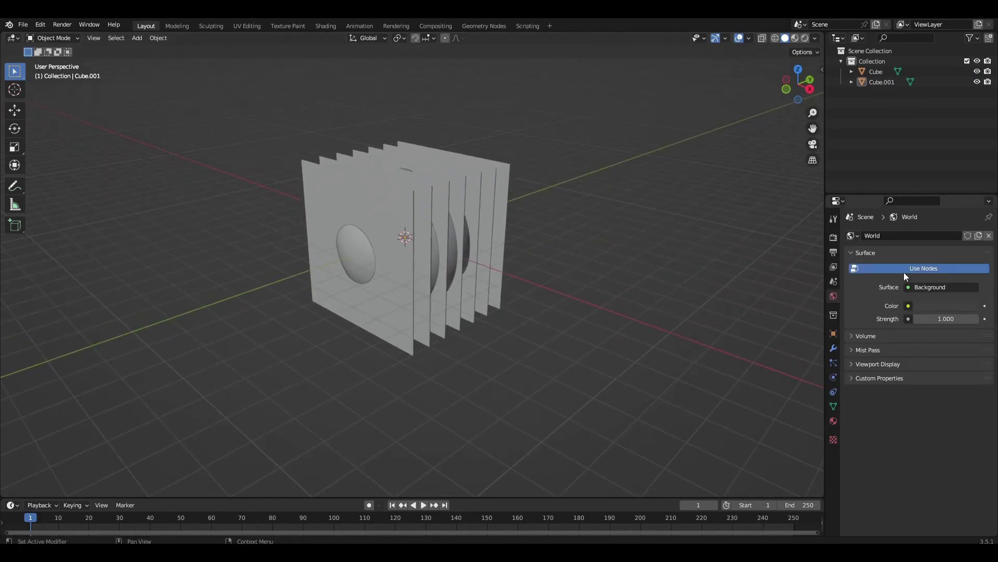
left_click(944, 304)
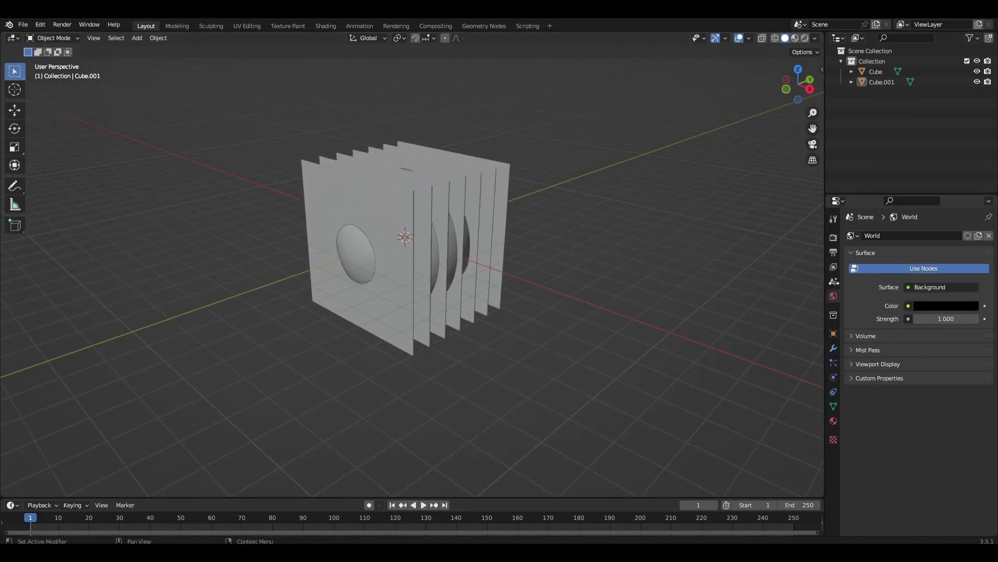
left_click(834, 237)
left_click(940, 238)
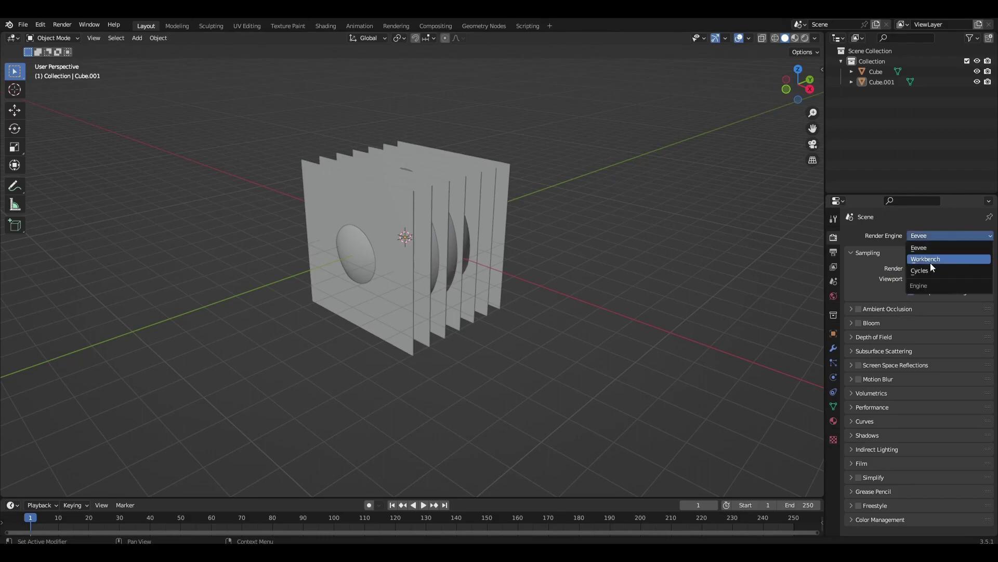
left_click(925, 269)
left_click(936, 248)
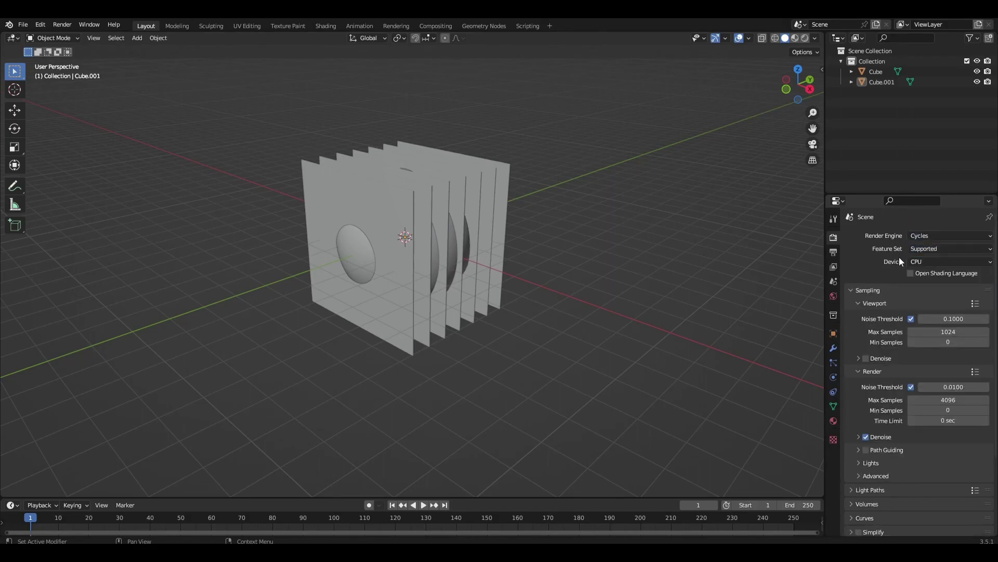
left_click(917, 261)
left_click(910, 285)
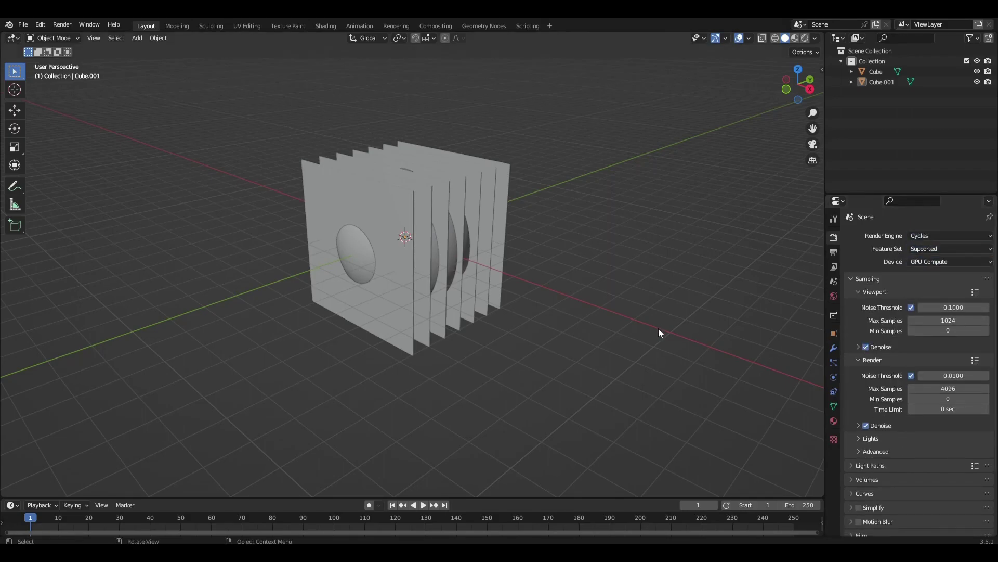
middle_click_drag(659, 328, 603, 313)
Add an area light above the plates and set its power to 1000 W.
key("shift+a")
left_click(565, 444)
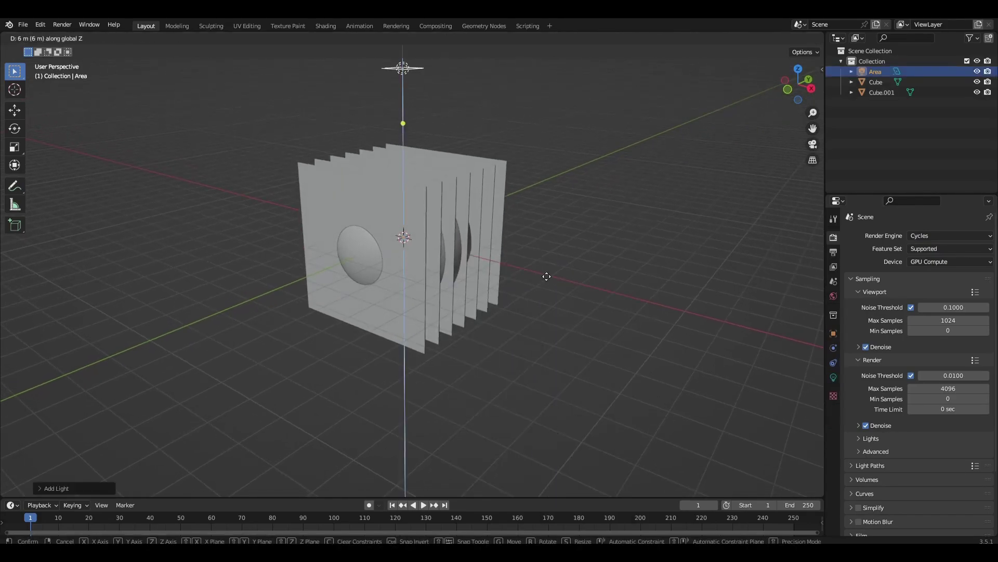
left_click(834, 377)
double_click(941, 307)
type("1000")
key("Return")
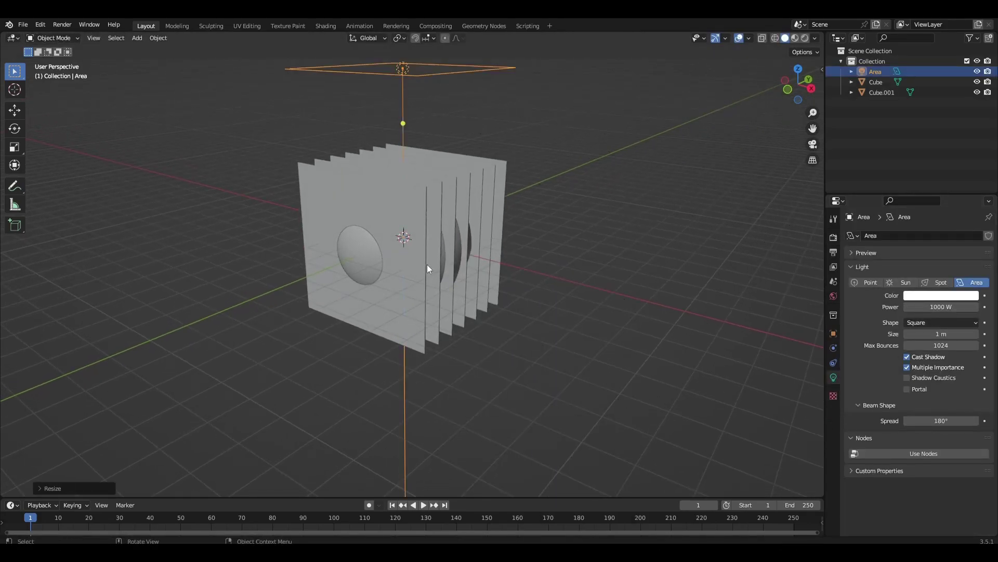
key("KP_3")
Duplicate the area light, move it sideways and rotate it toward the sphere.
key("shift+d")
left_click(272, 260)
key("r")
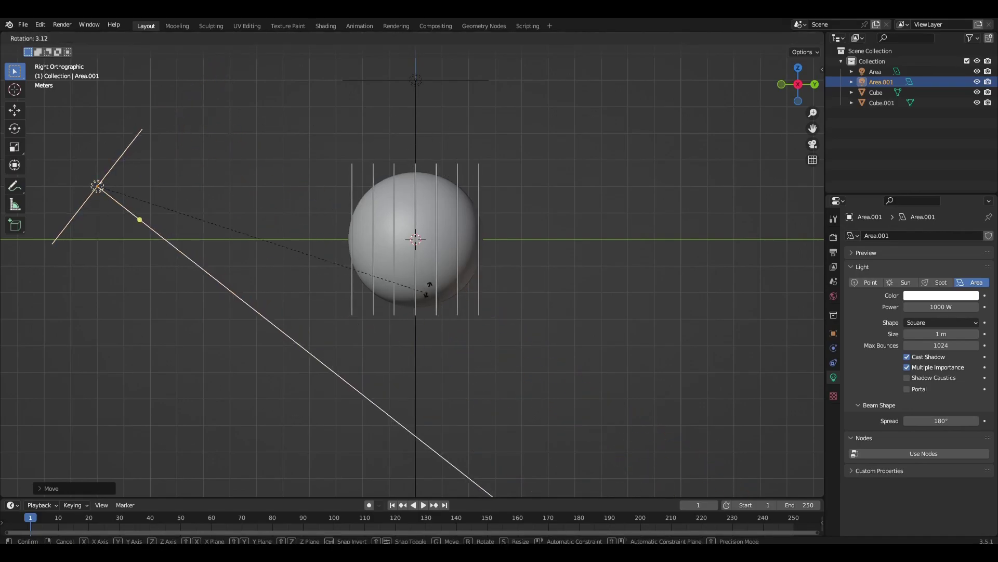
key("Return")
middle_click_drag(437, 258, 502, 220)
Orbit from top view into perspective, preview in rendered shading, and select the plates.
key("KP_7")
scroll(349, 257, "down", 3)
mouse_move(492, 364)
middle_mouse_down()
mouse_move(500, 372)
mouse_move(816, 67)
middle_mouse_up()
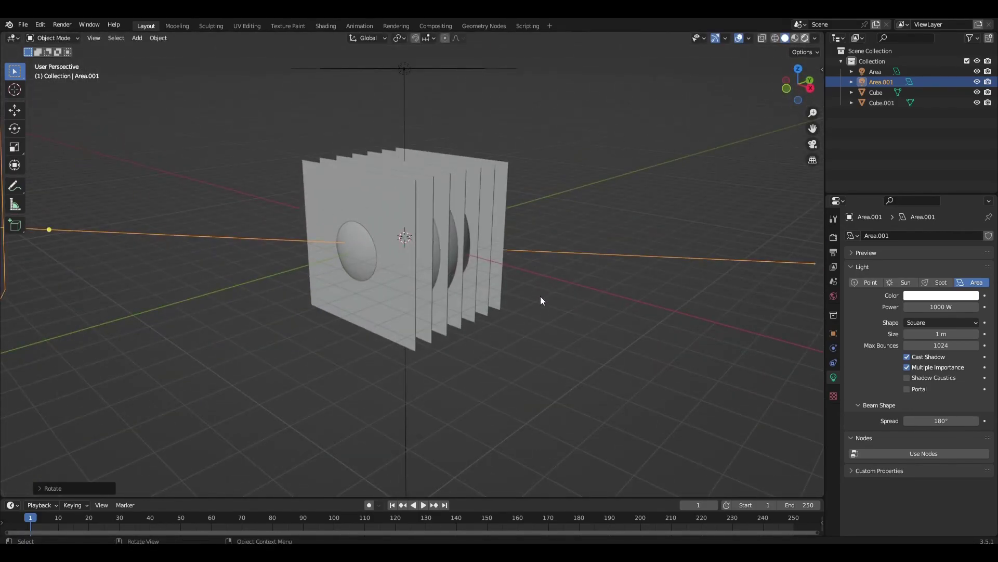
key("z")
left_click(489, 257)
Enlarge the timeline area and select the side area light Area.001.
left_click_drag(510, 497, 562, 291)
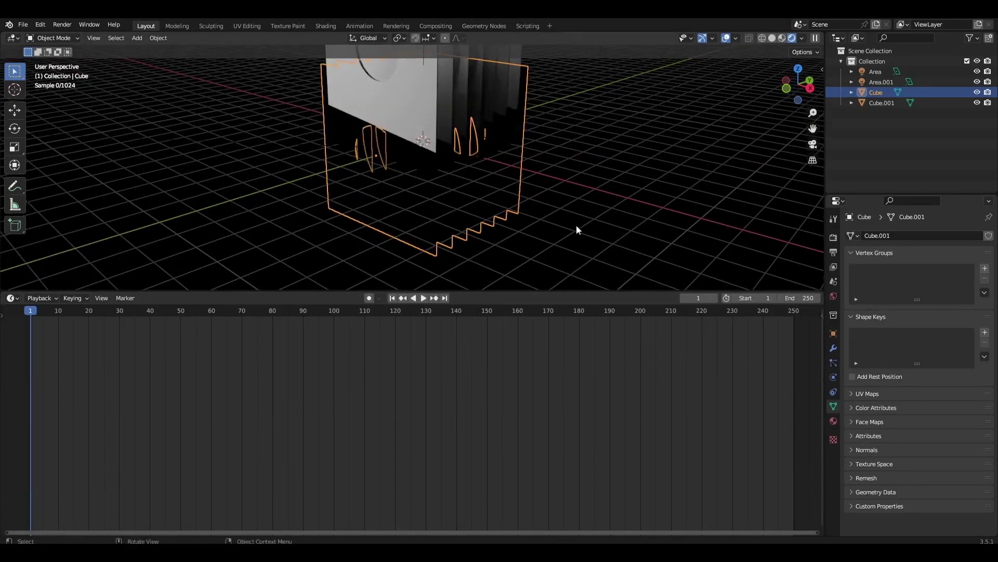
key("shift+alt+z")
left_click(634, 151)
key("shift+alt+z")
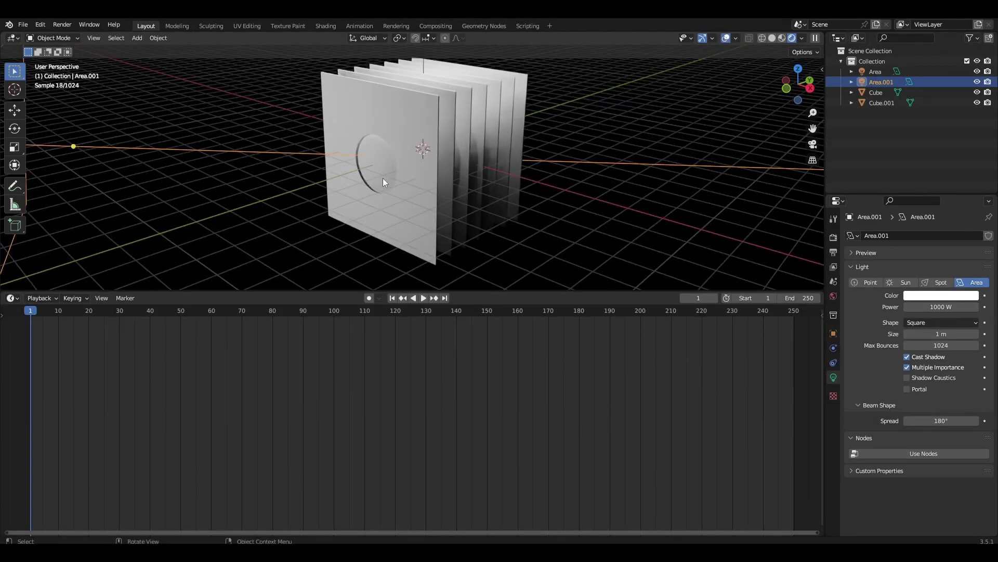
Move the side light along one axis and open the plates' material nodes.
key("g")
key("Return")
left_click(427, 250)
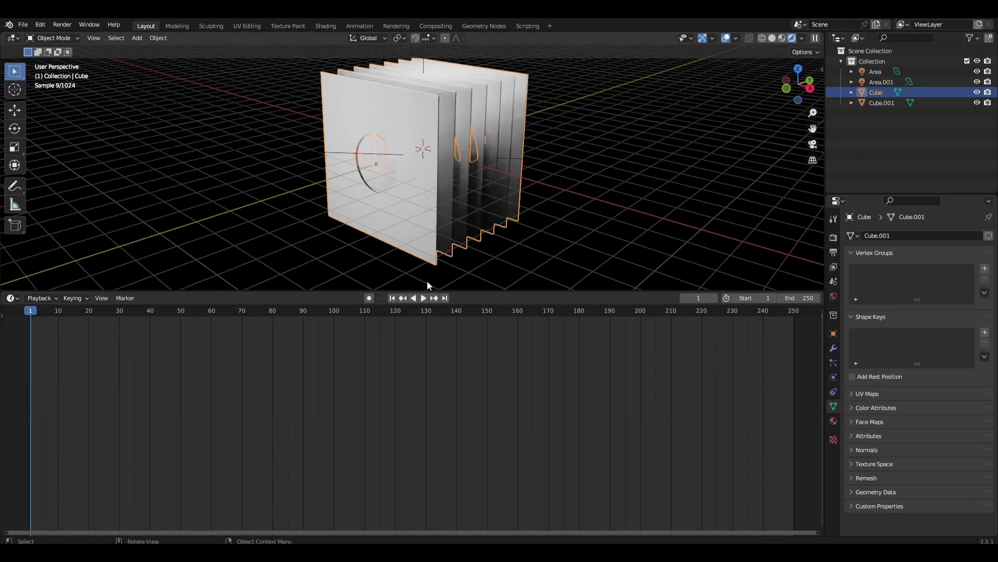